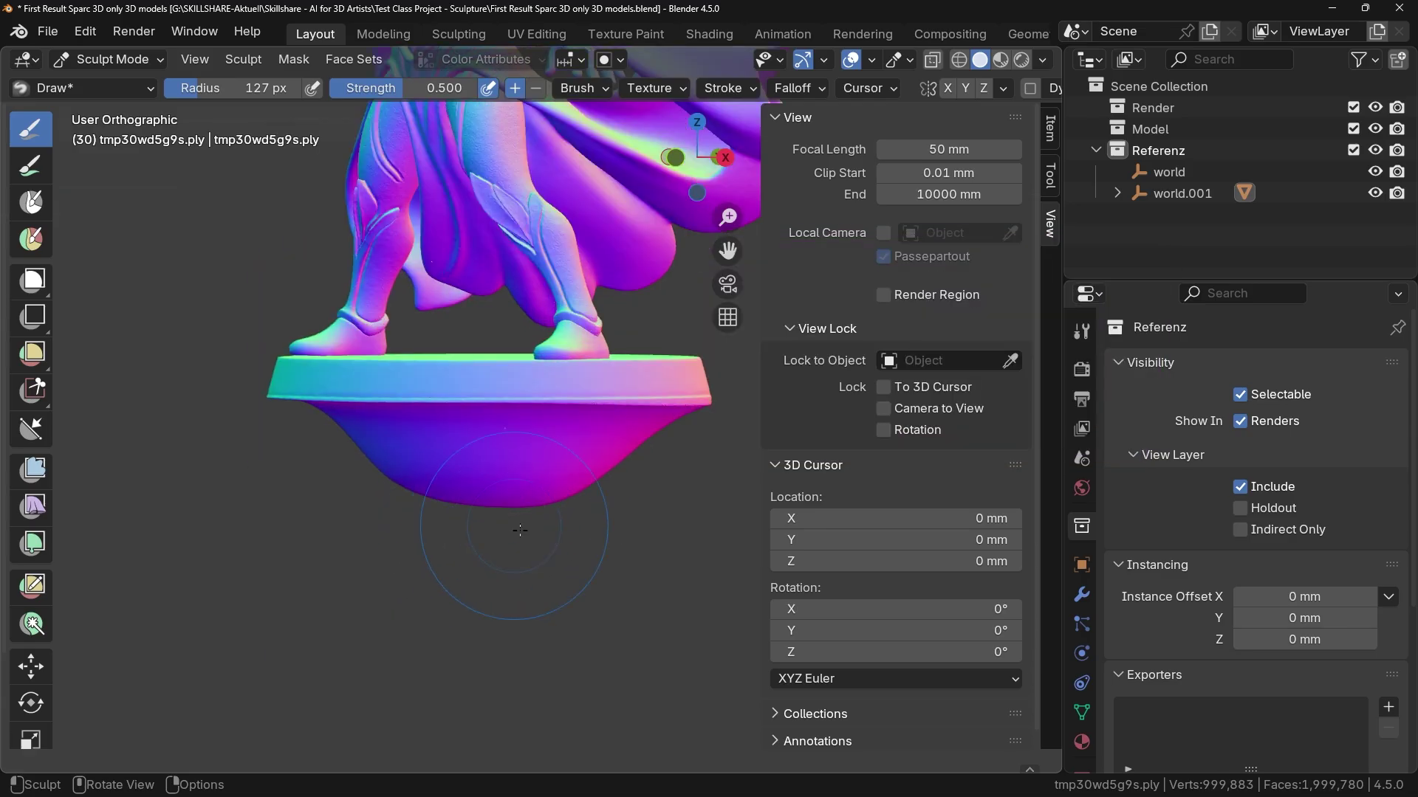
# Switch the winged statue from Sculpt Mode to Object Mode.
pyautogui.moveTo(519, 530)
pyautogui.mouseDown(button='middle')
pyautogui.moveTo(447, 434)
pyautogui.moveTo(507, 557)
pyautogui.mouseUp(button='middle')
pyautogui.hotkey('ctrl', 'Tab')
pyautogui.click(485, 568)
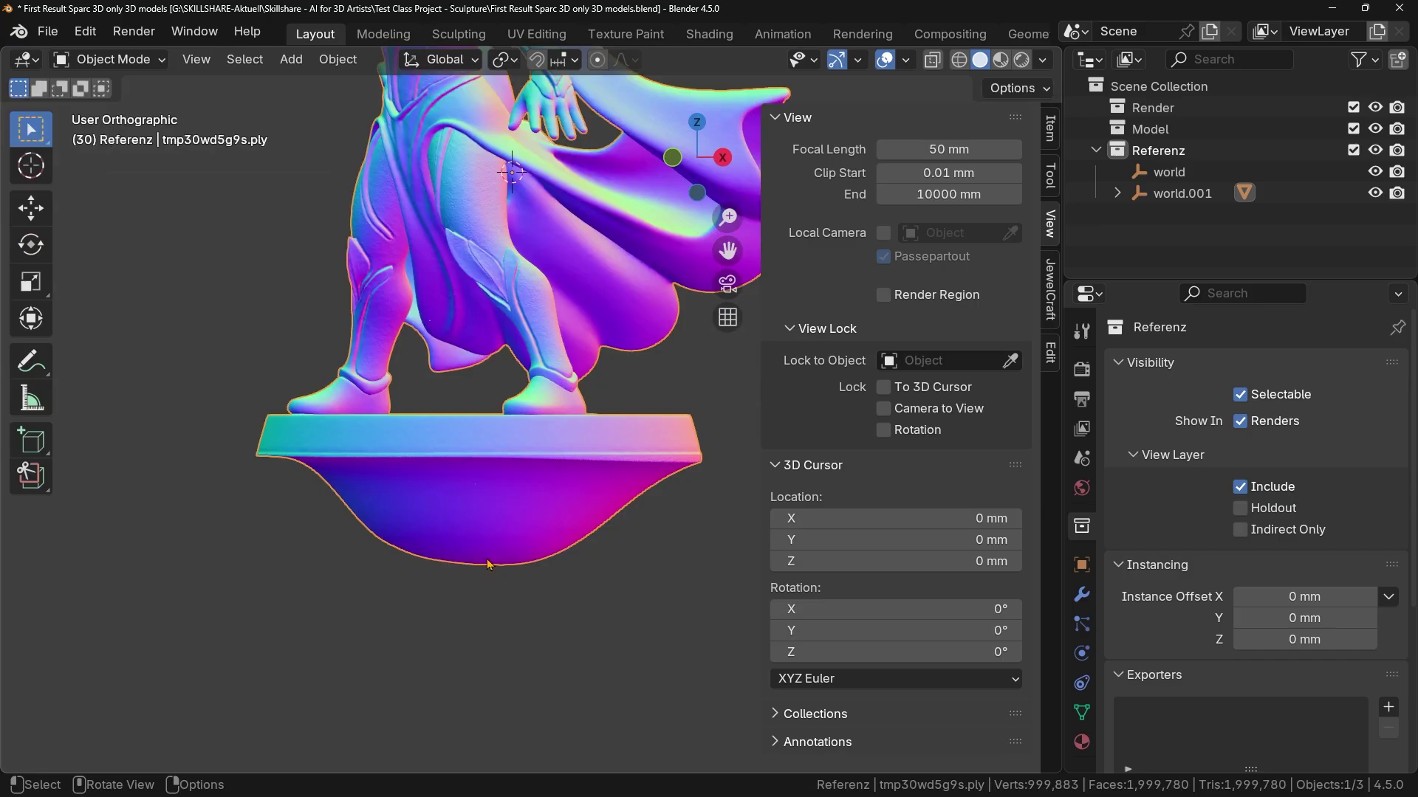
# Cut off the bowl-shaped underside of the statue's base with Box Carve in the front view, keeping the flat rim.
pyautogui.scroll(-3, 488, 564)
pyautogui.moveTo(494, 559)
pyautogui.mouseDown(button='middle')
pyautogui.moveTo(597, 460)
pyautogui.moveTo(511, 534)
pyautogui.moveTo(513, 596)
pyautogui.mouseUp(button='middle')
pyautogui.scroll(2, 519, 524)
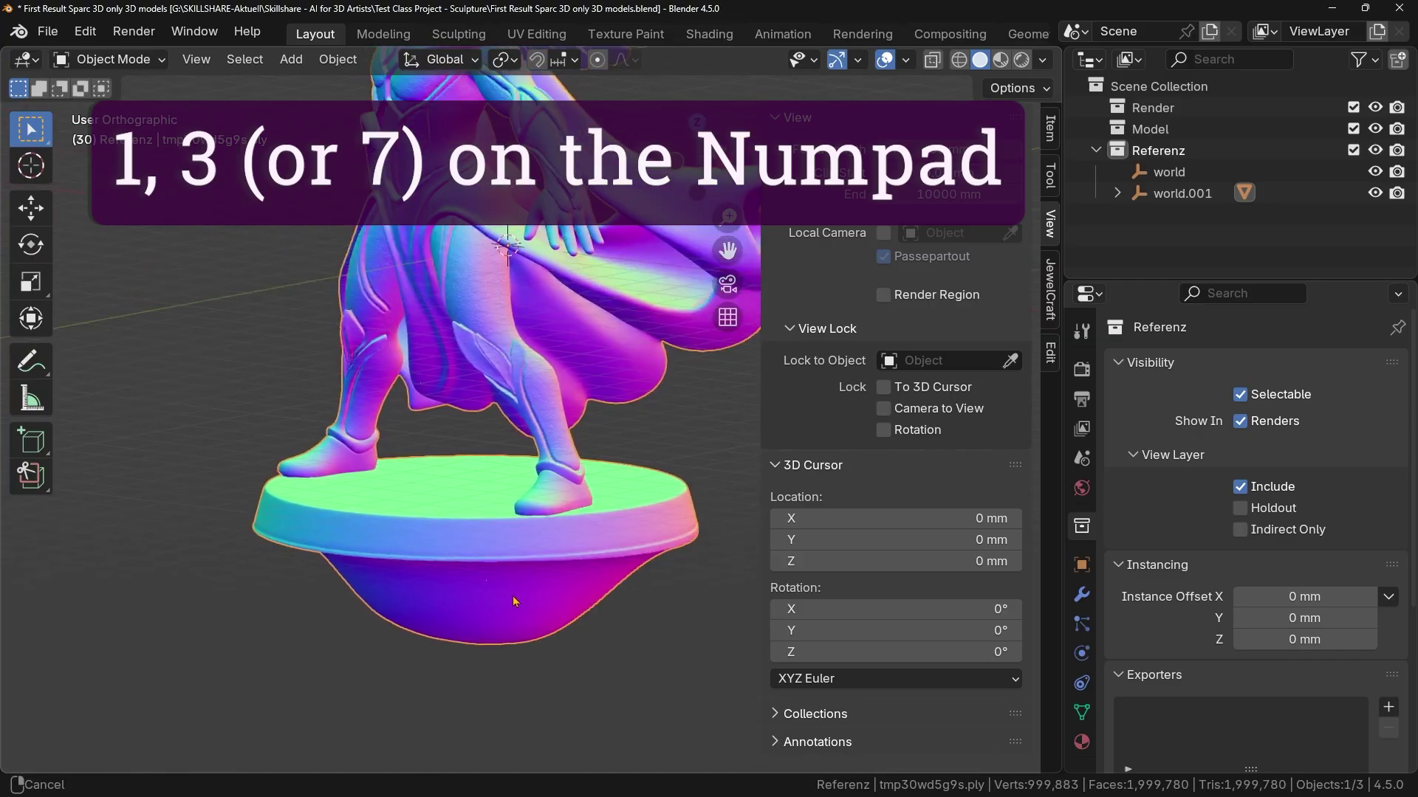
pyautogui.scroll(-2, 517, 583)
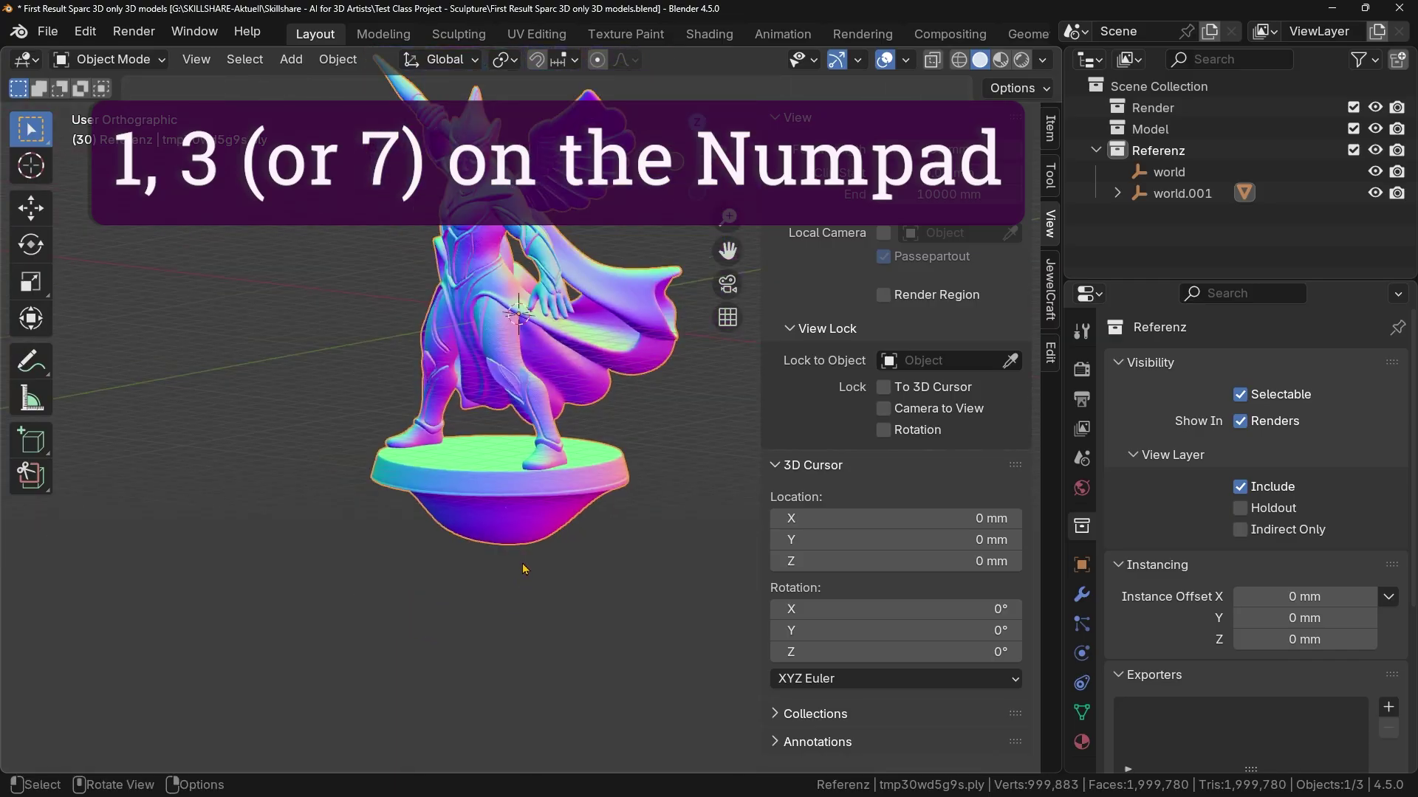
pyautogui.press('KP_1')
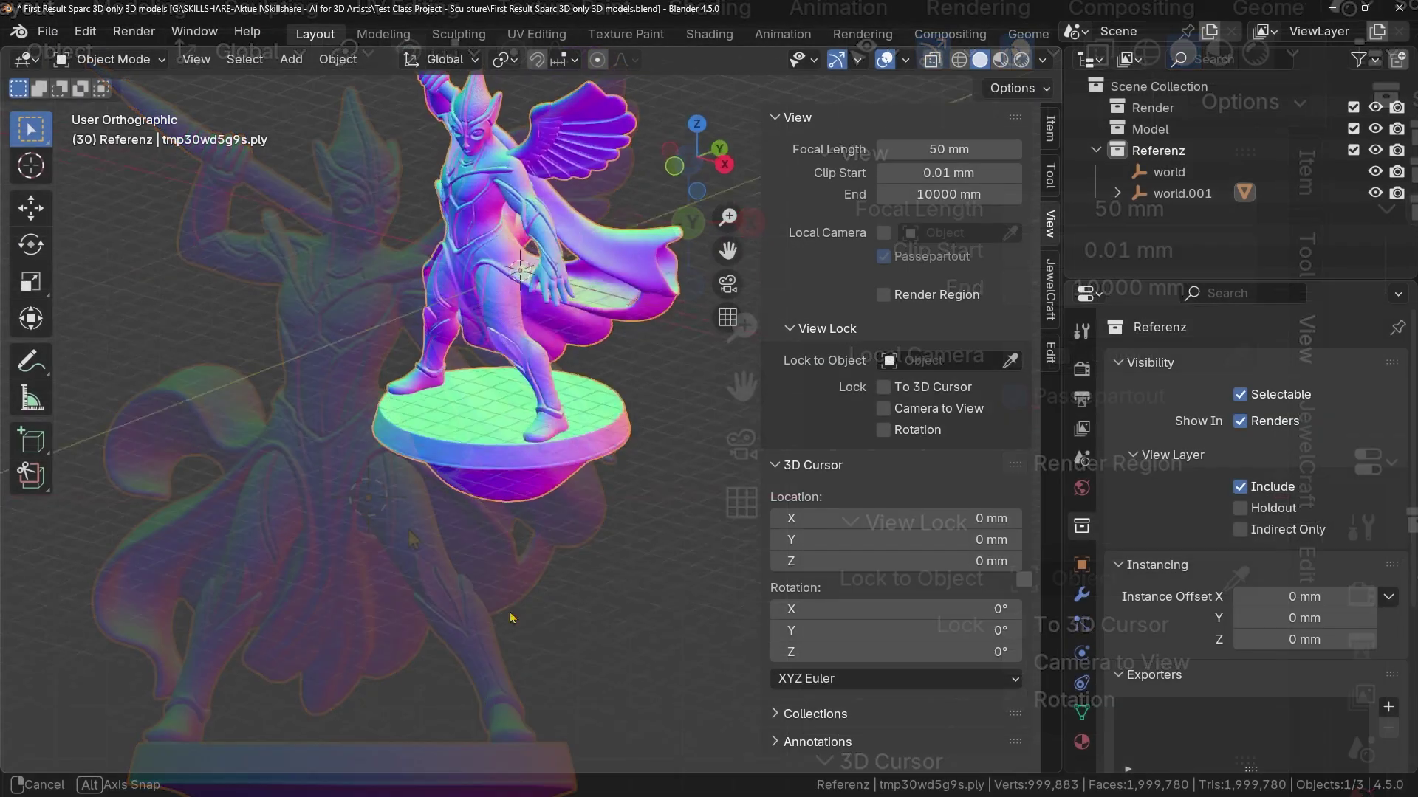
pyautogui.moveTo(584, 384); pyautogui.dragTo(523, 569, button='middle')
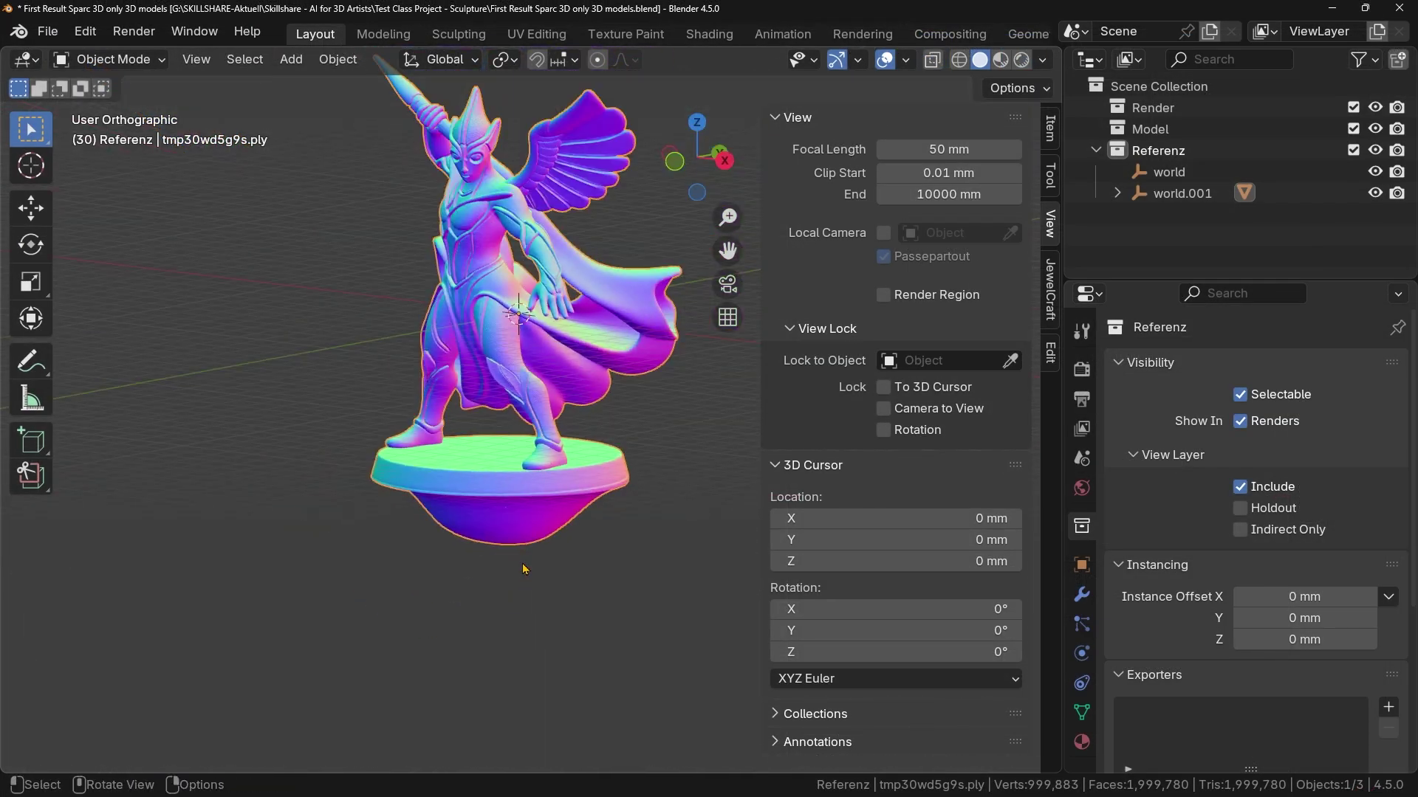
pyautogui.press('KP_1')
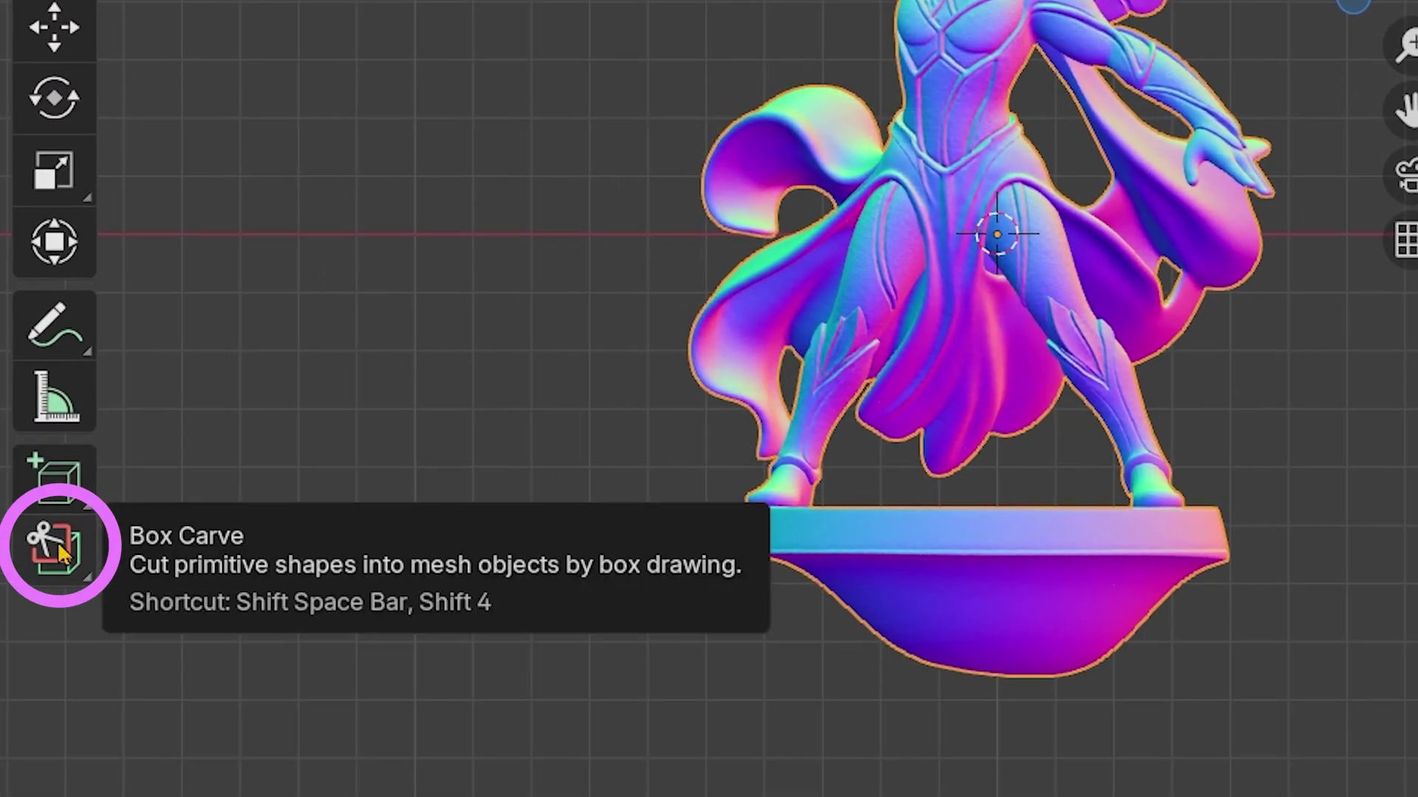
pyautogui.click(62, 553)
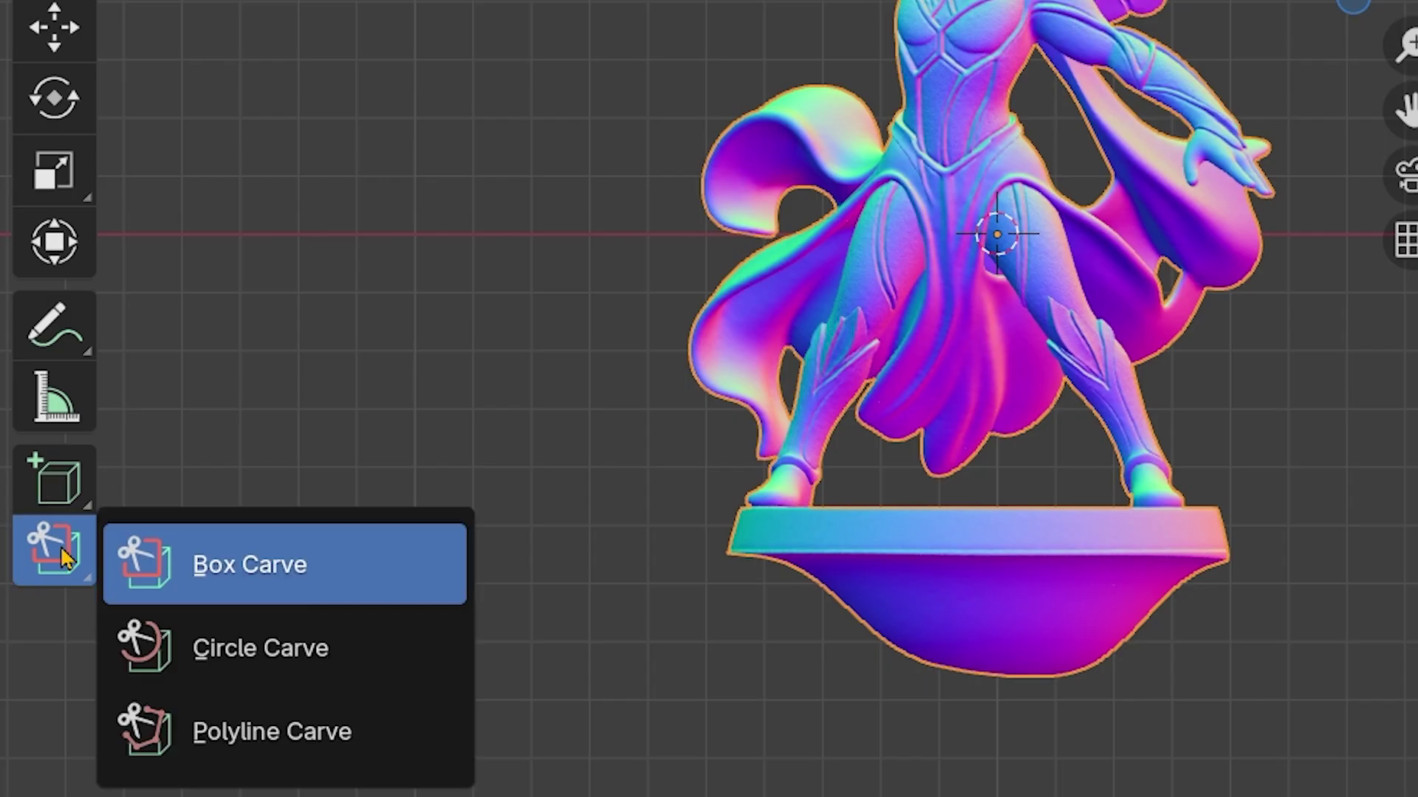
pyautogui.click(247, 563)
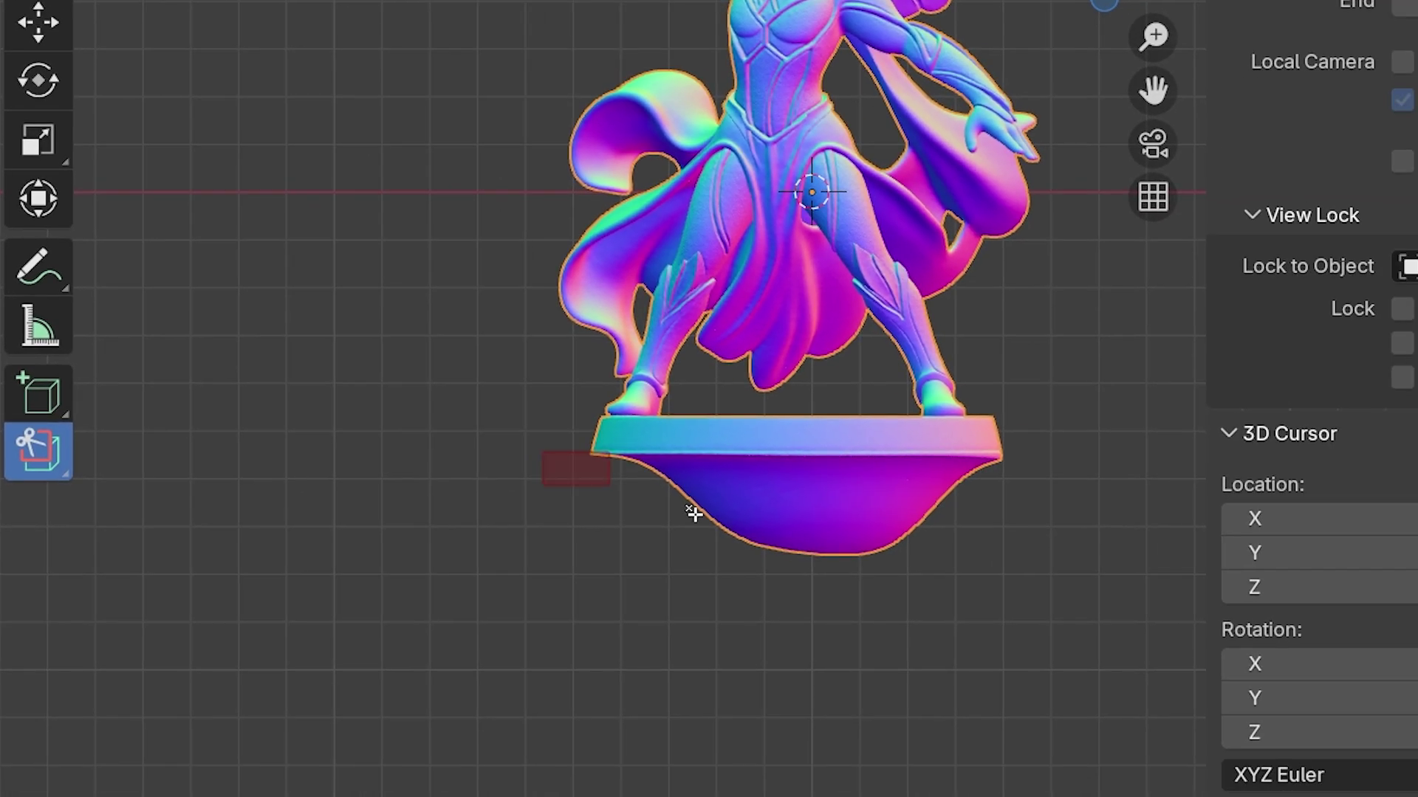
pyautogui.moveTo(694, 513); pyautogui.dragTo(1121, 717)
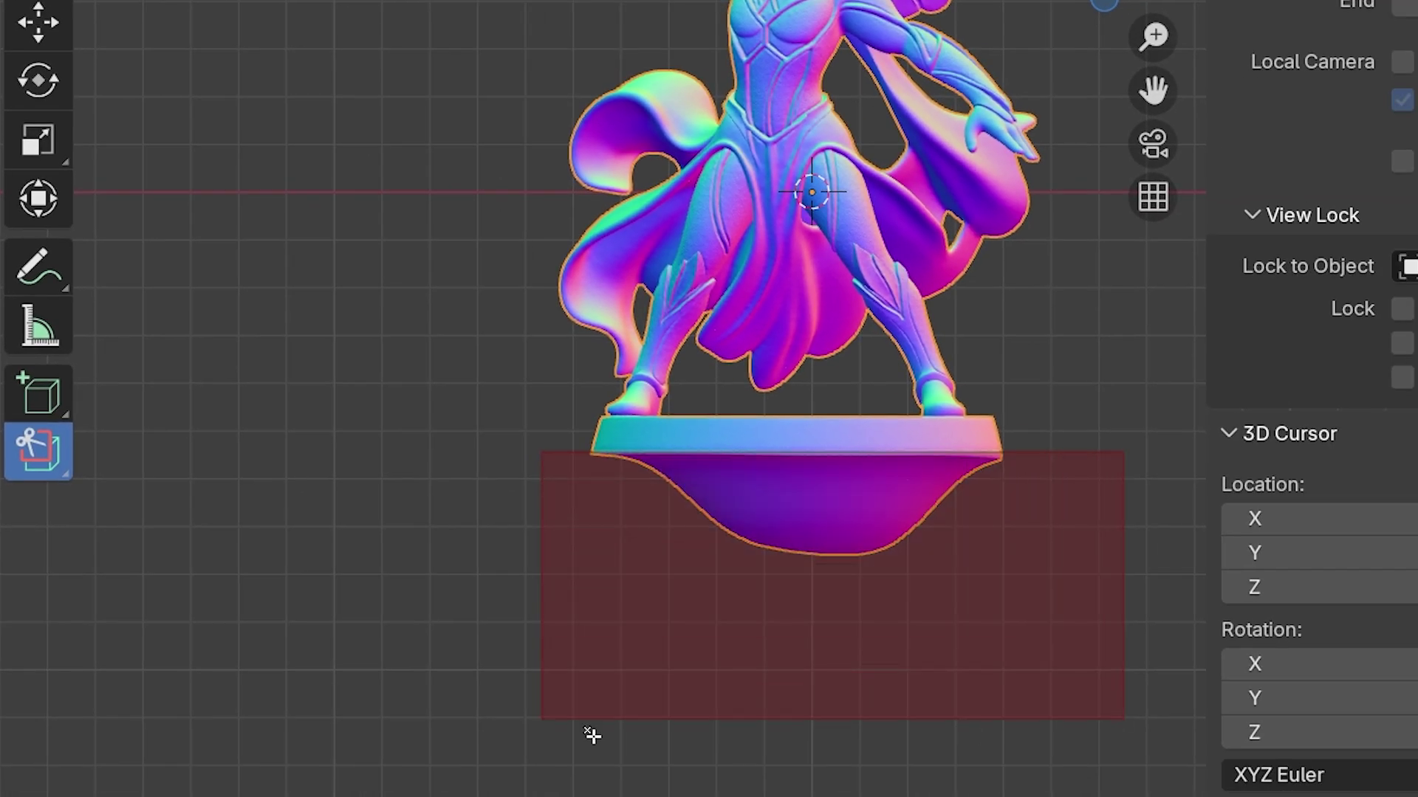
pyautogui.moveTo(574, 735); pyautogui.dragTo(585, 741)
pyautogui.moveTo(586, 741); pyautogui.dragTo(720, 695, button='middle')
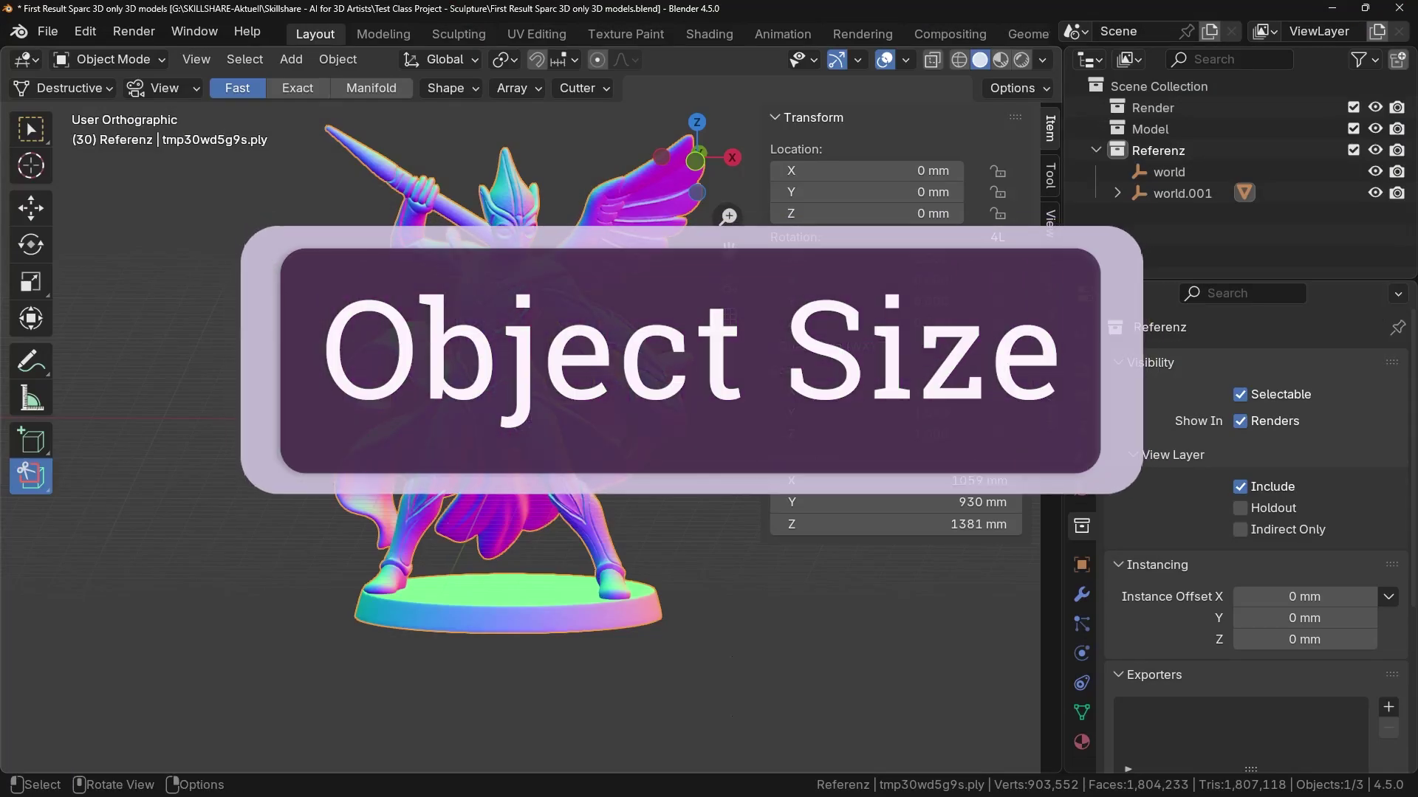
# Scale the whole statue down uniformly in several passes to about 247 × 217 × 322 mm.
pyautogui.moveTo(576, 479); pyautogui.dragTo(586, 487, button='middle')
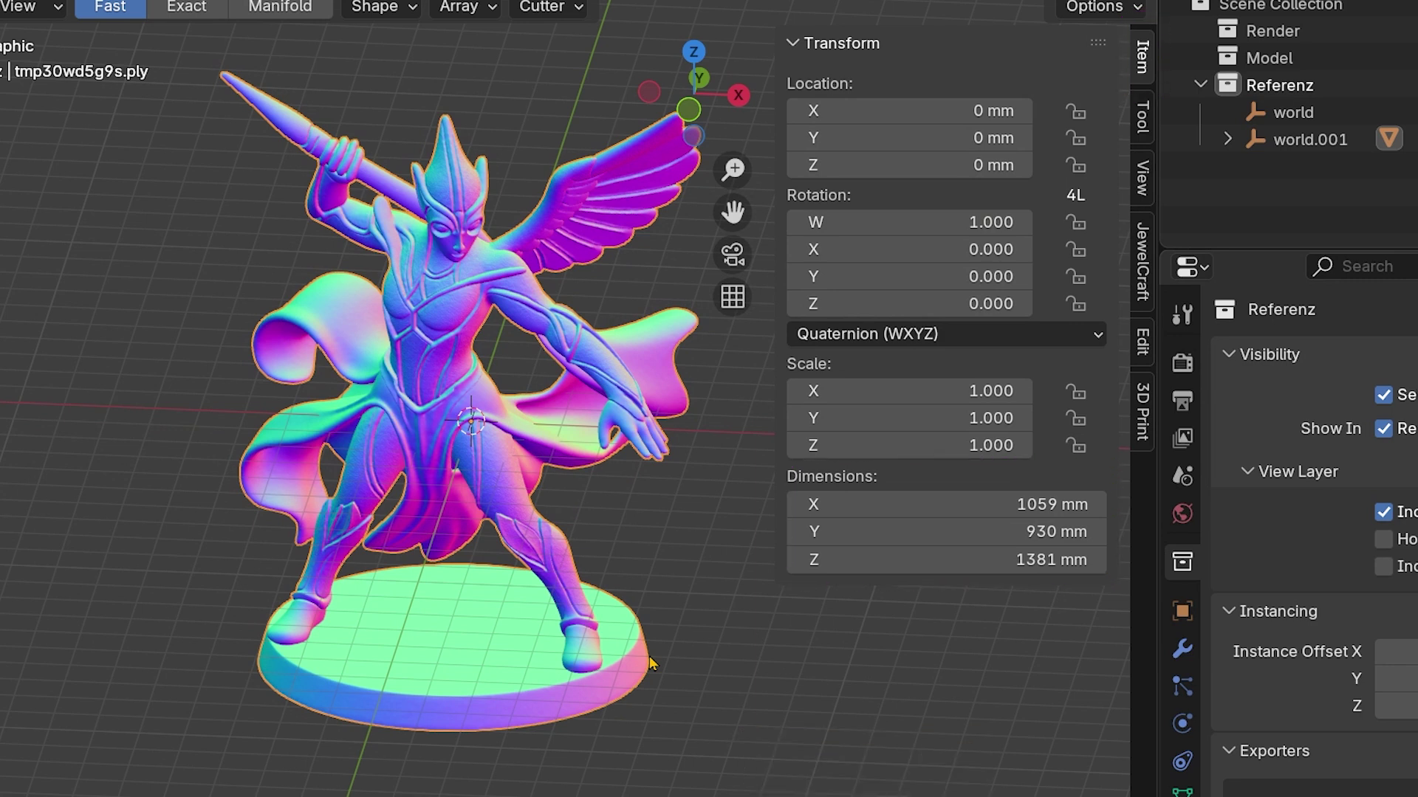
pyautogui.press('s')
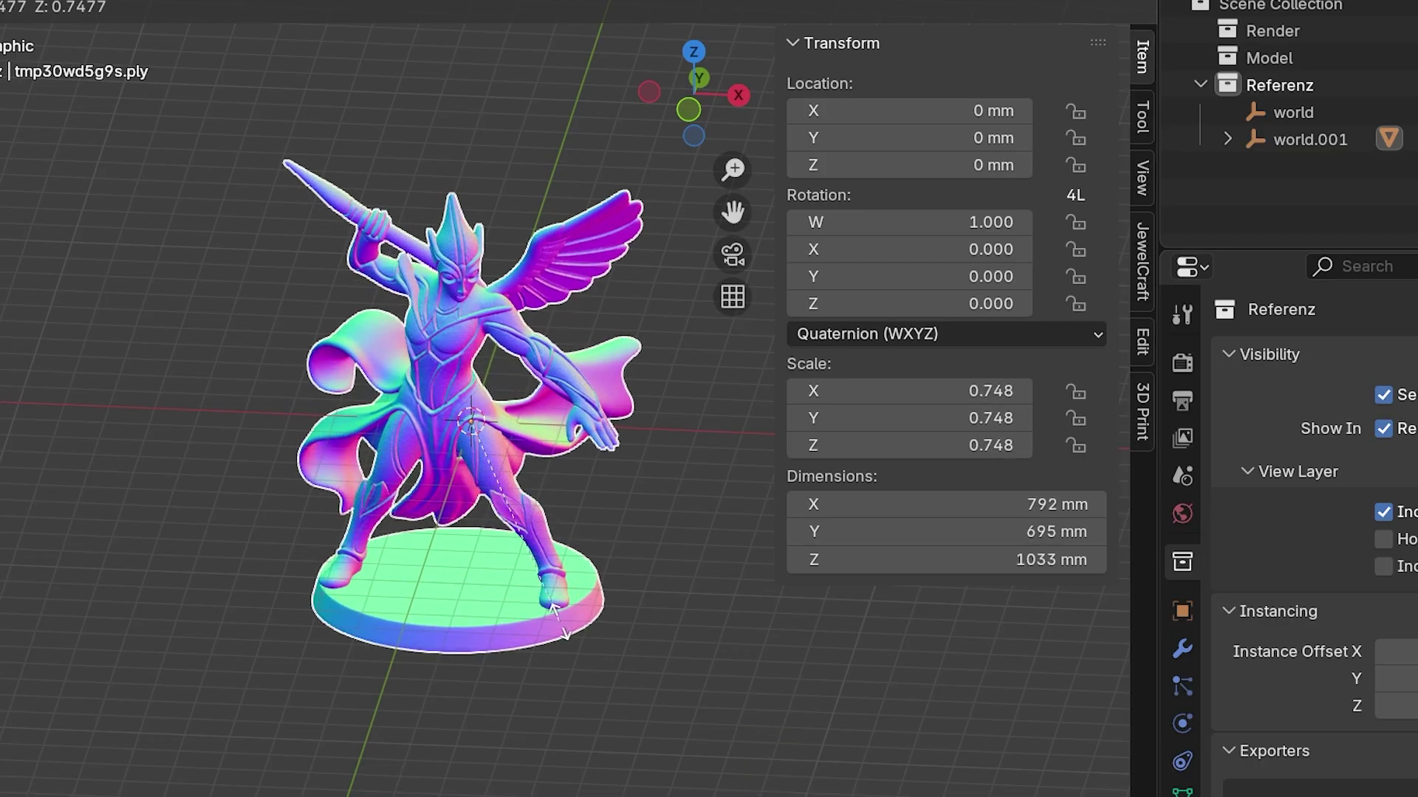
pyautogui.click(528, 565)
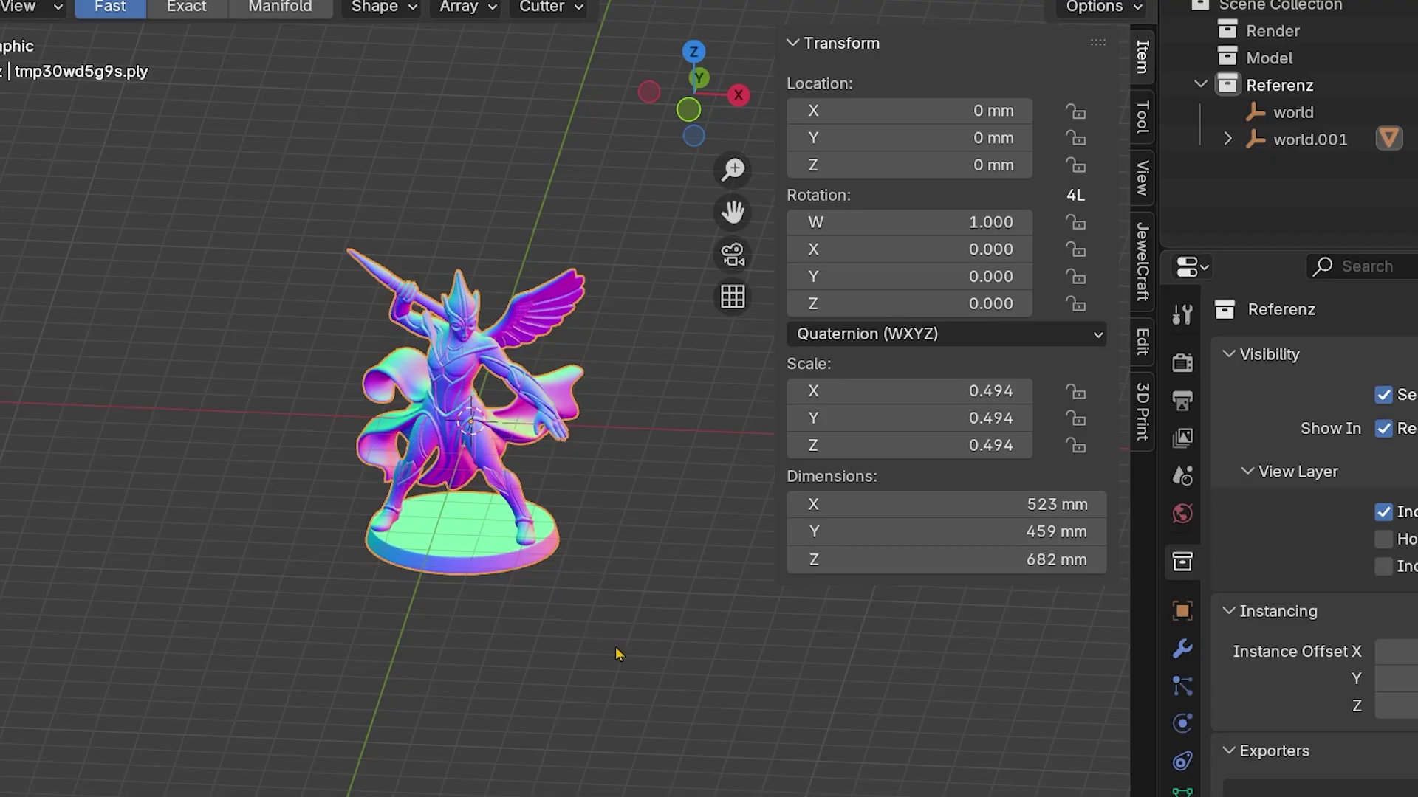
pyautogui.press('s')
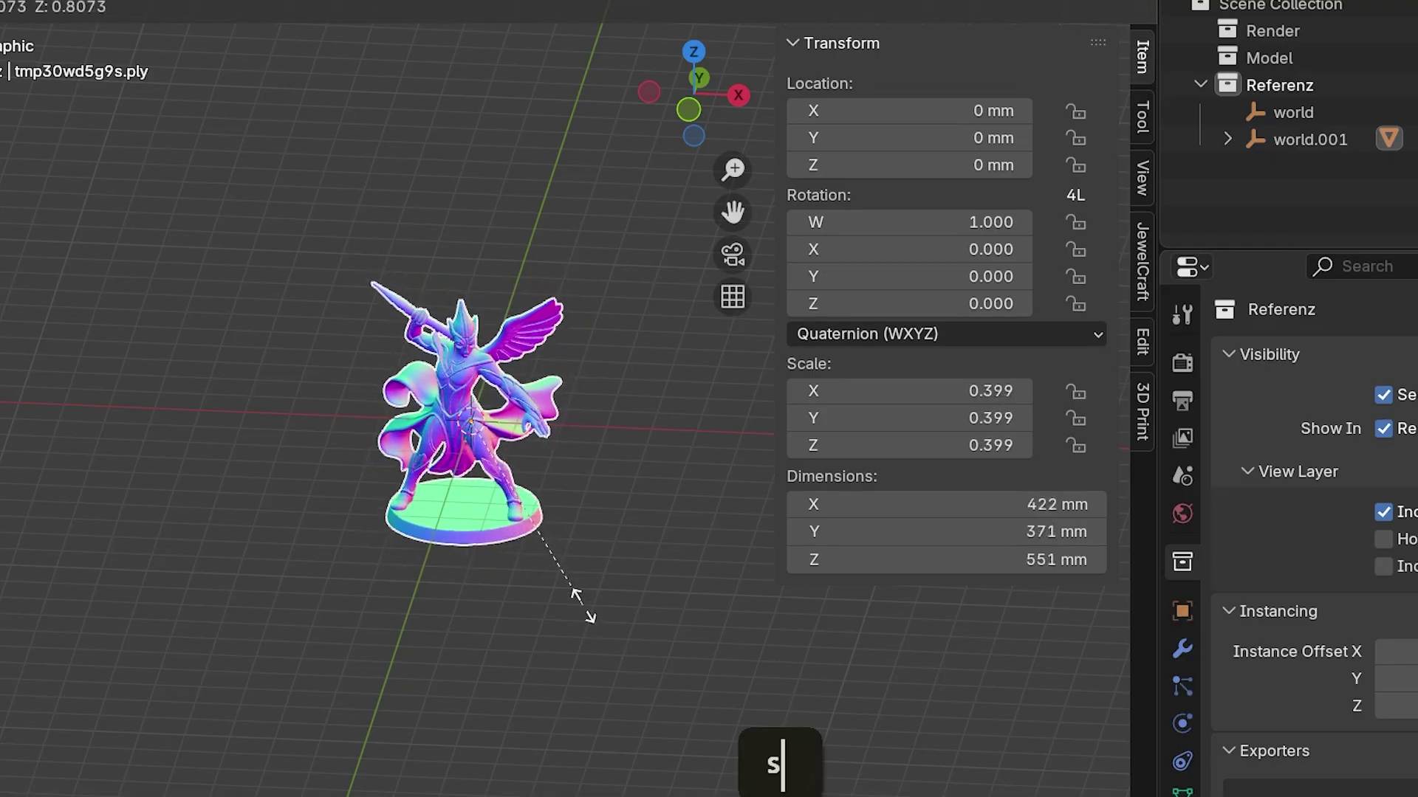
pyautogui.click(547, 567)
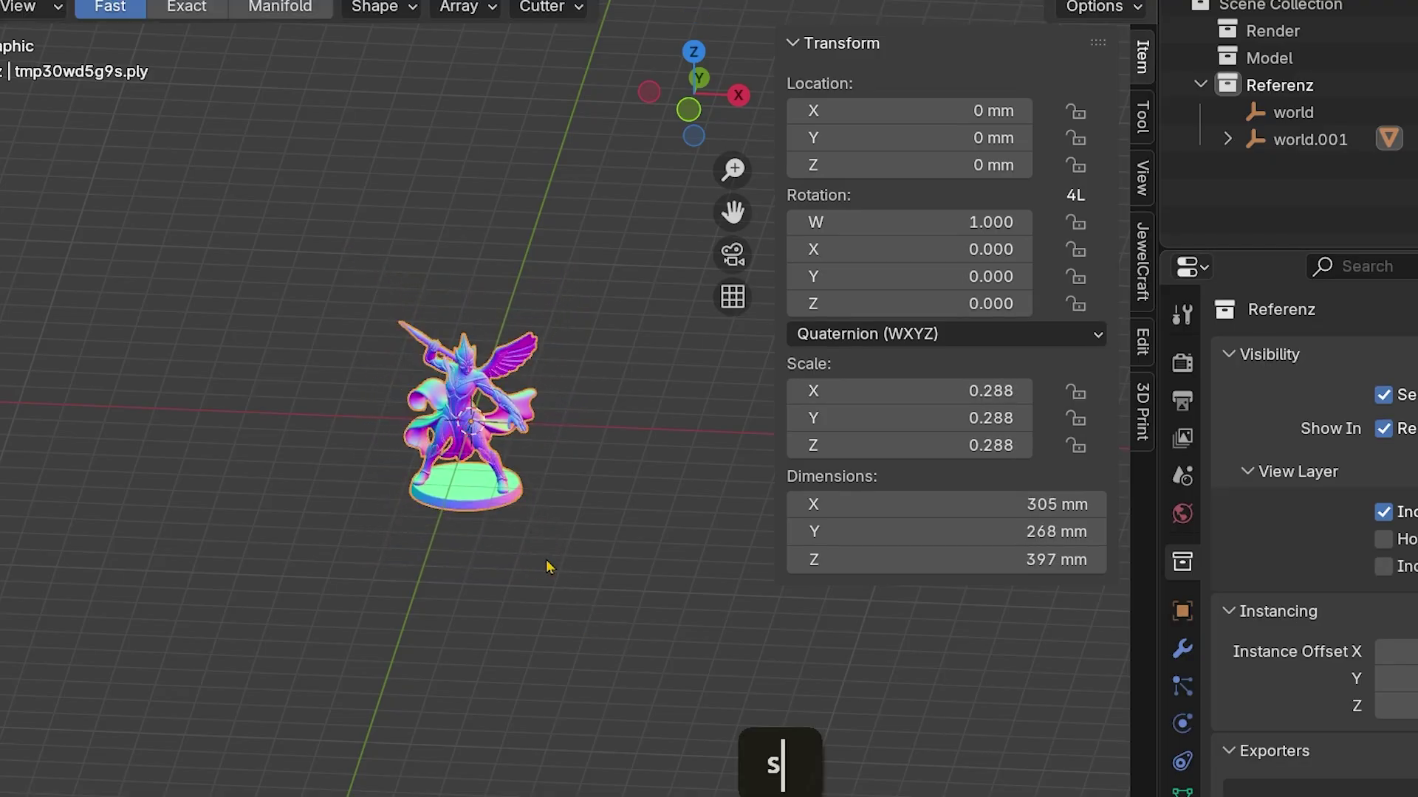
pyautogui.scroll(3, 462, 487)
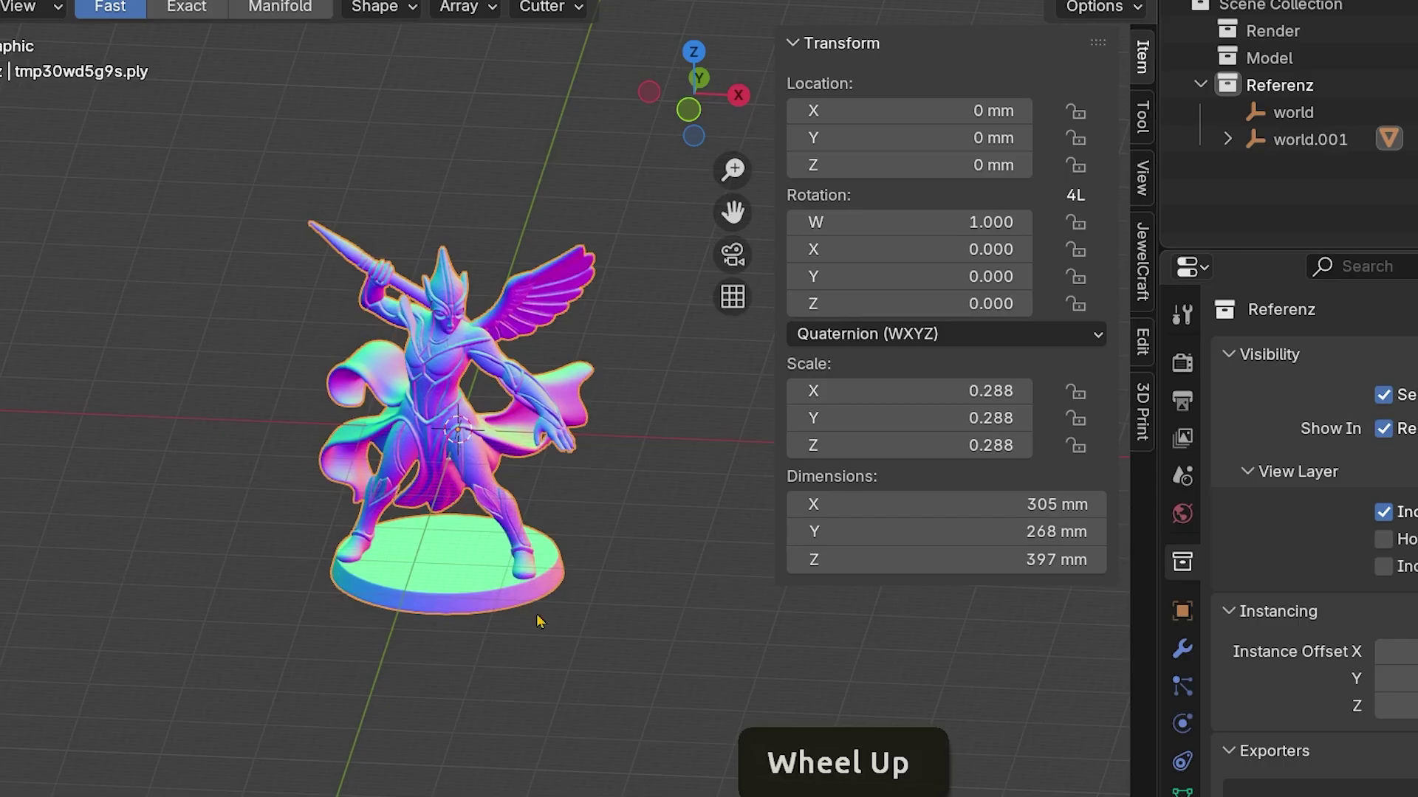
pyautogui.press('s')
pyautogui.press('s')
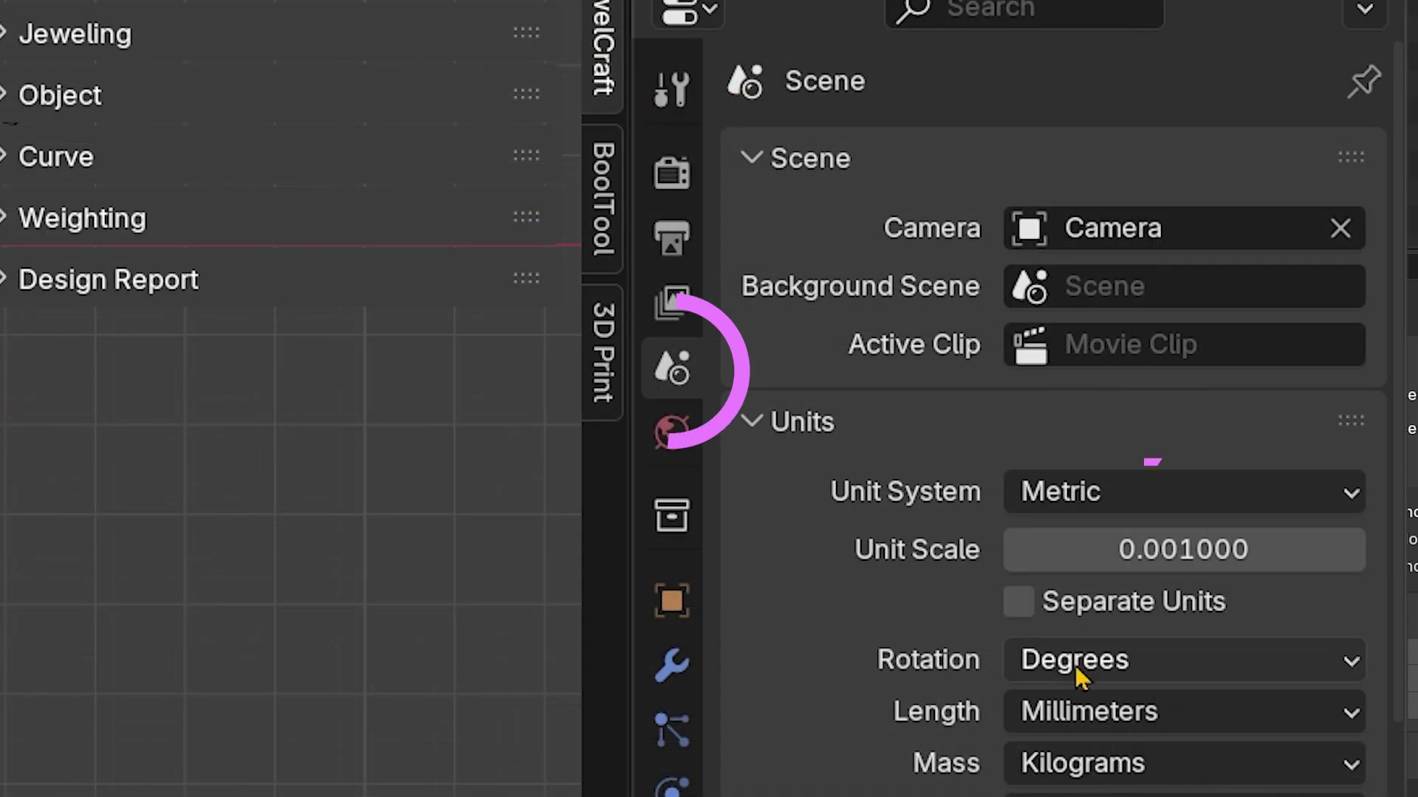
# Switch the scene's unit system to Imperial and back to Metric.
pyautogui.click(1060, 493)
pyautogui.click(1060, 647)
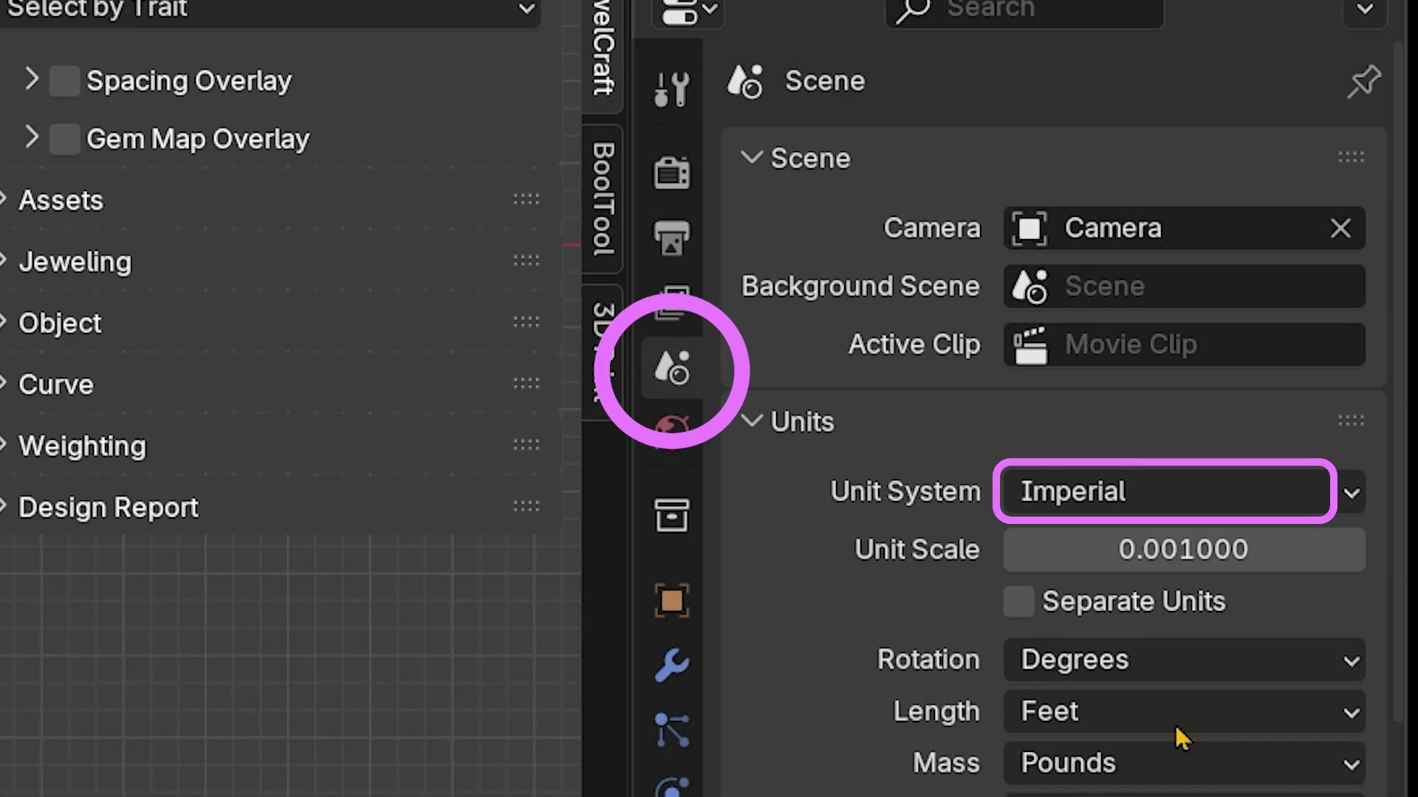
pyautogui.click(1074, 493)
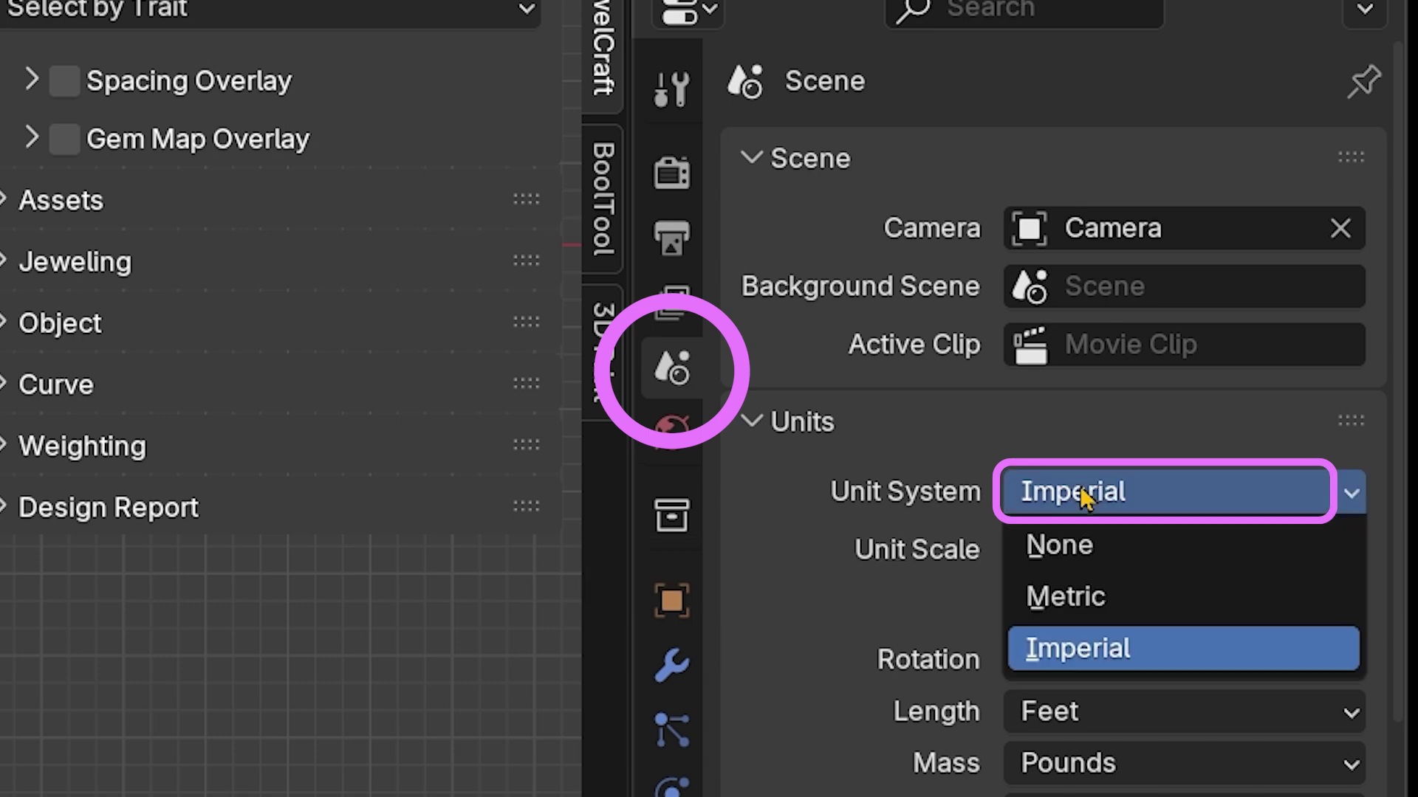
pyautogui.click(1065, 597)
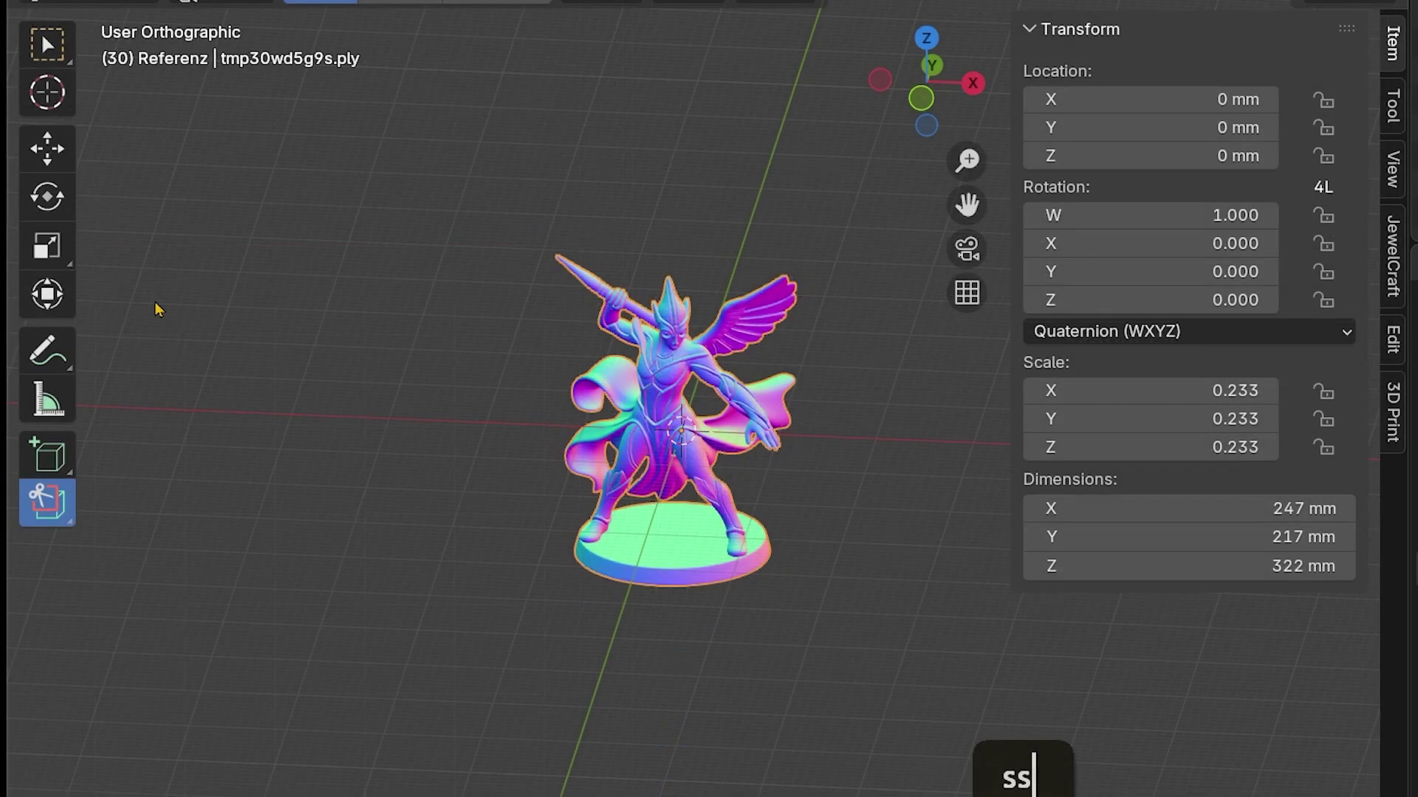
# Shrink the statue a little further on all axes with the Scale tool.
pyautogui.click(64, 253)
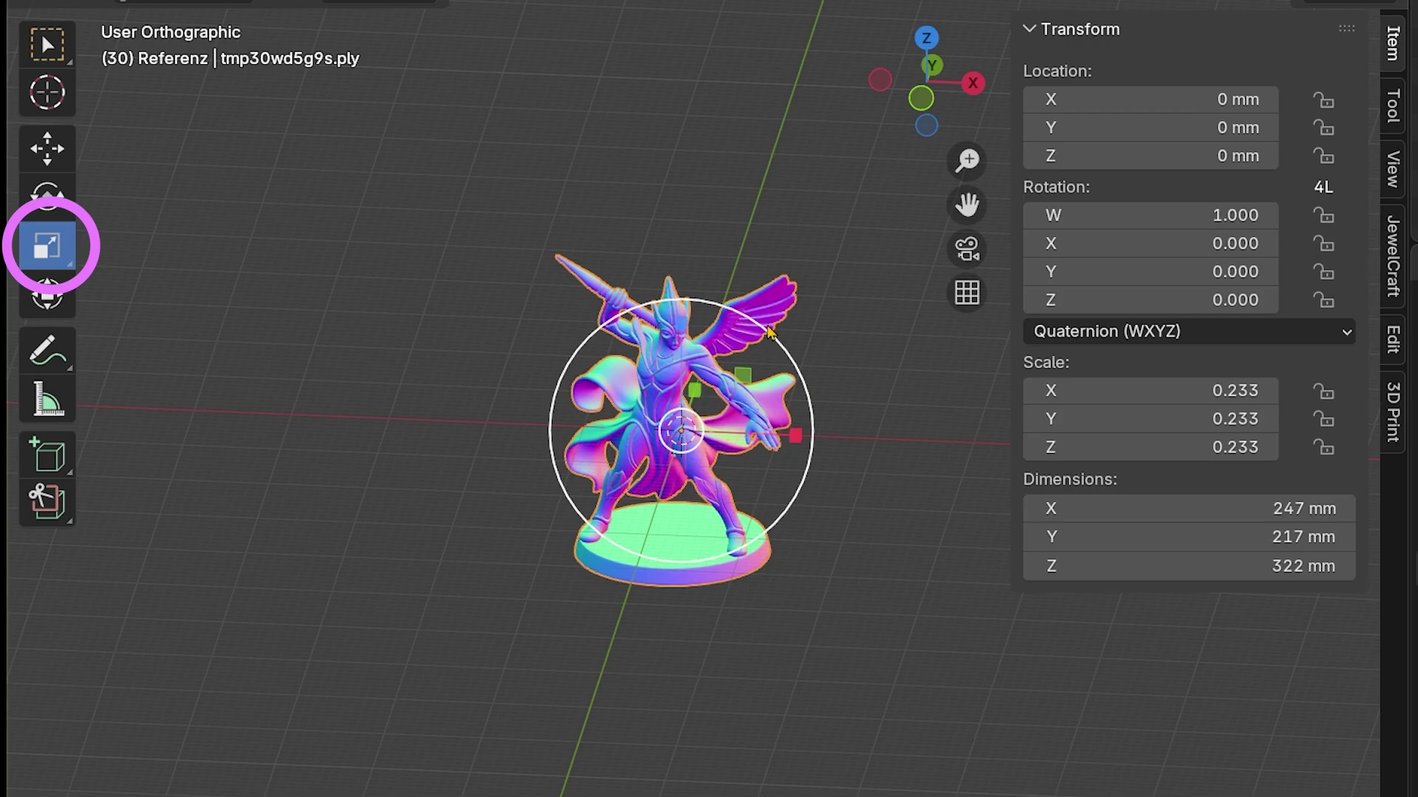
pyautogui.moveTo(768, 332); pyautogui.dragTo(726, 389)
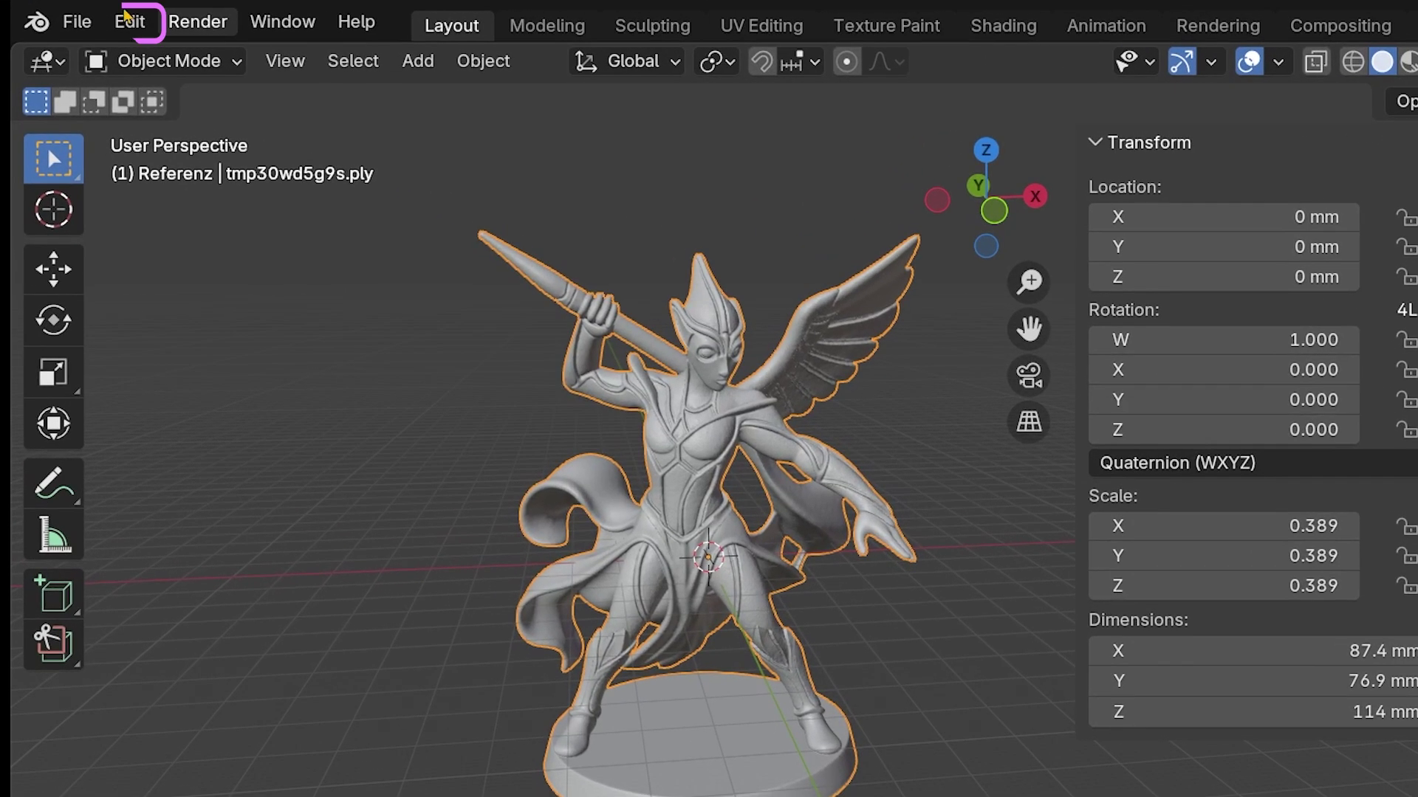
# Search the extensions in the Preferences for "print".
pyautogui.click(122, 18)
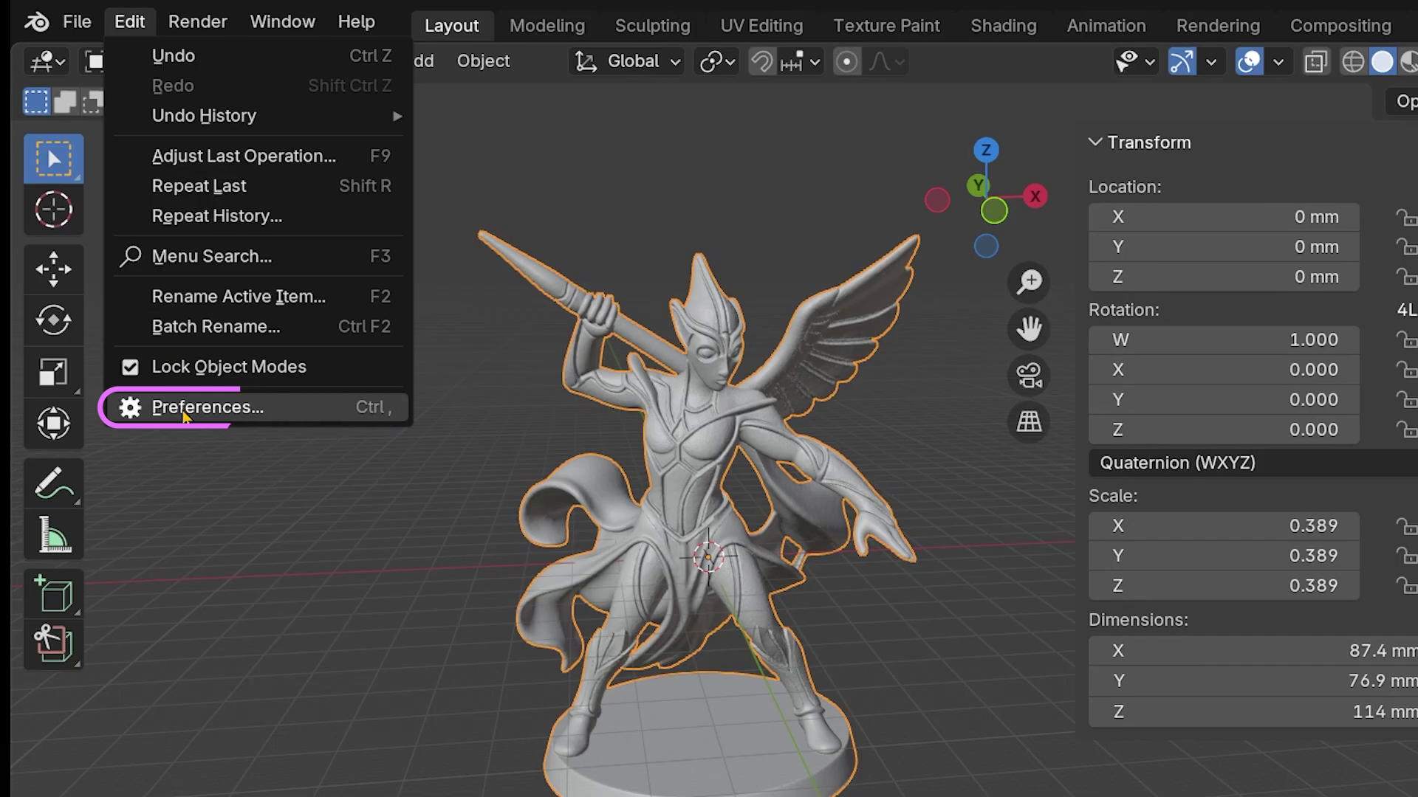
pyautogui.click(188, 408)
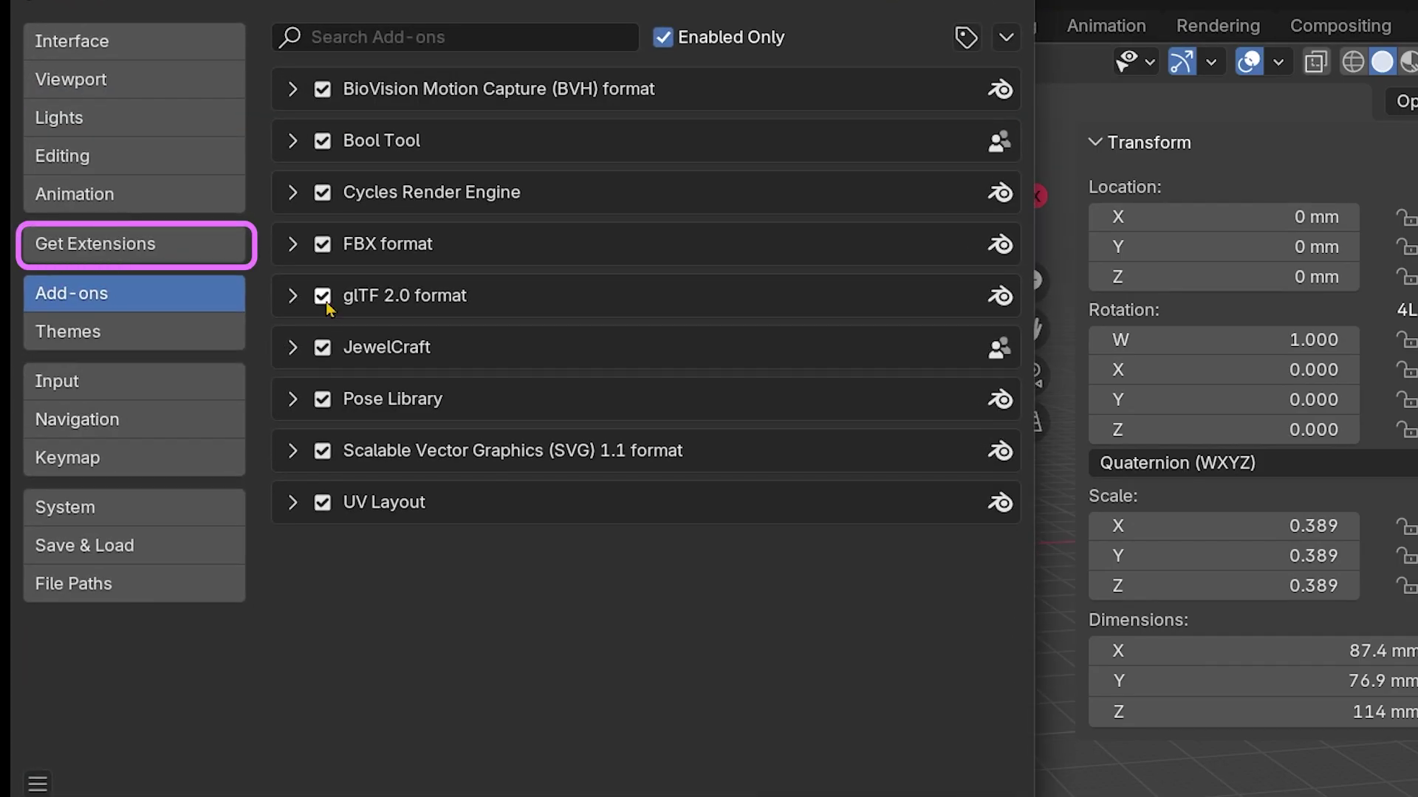
pyautogui.click(137, 251)
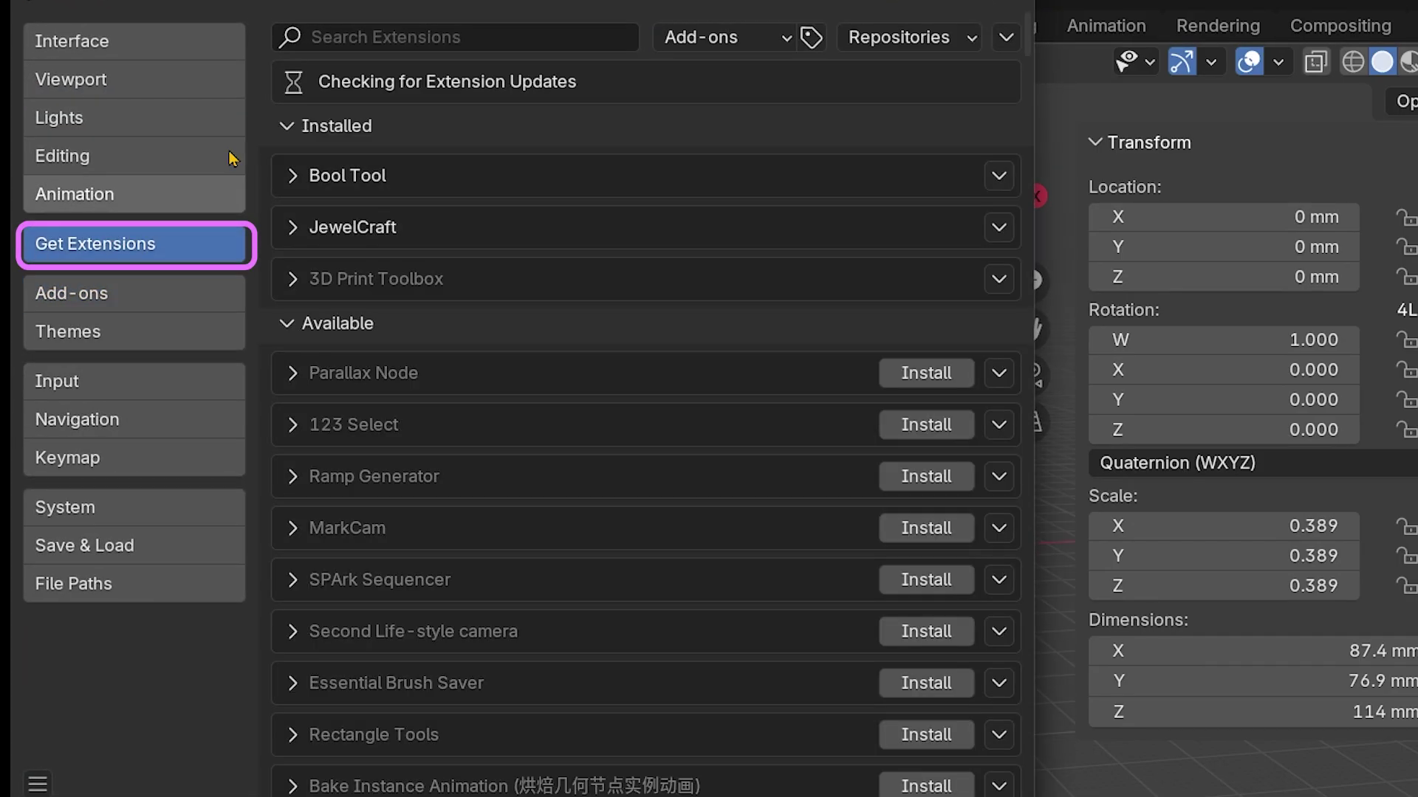
pyautogui.click(373, 33)
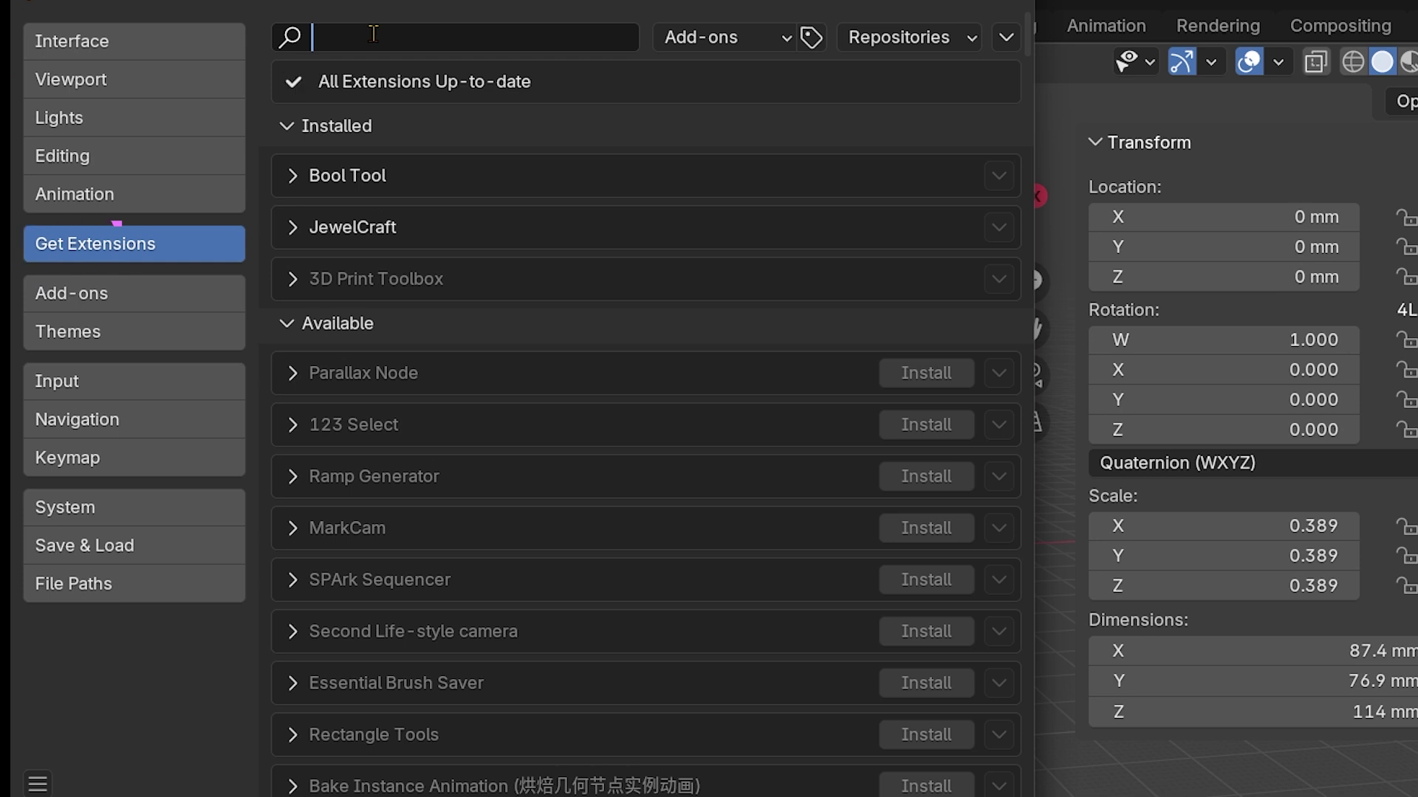
pyautogui.write('print')
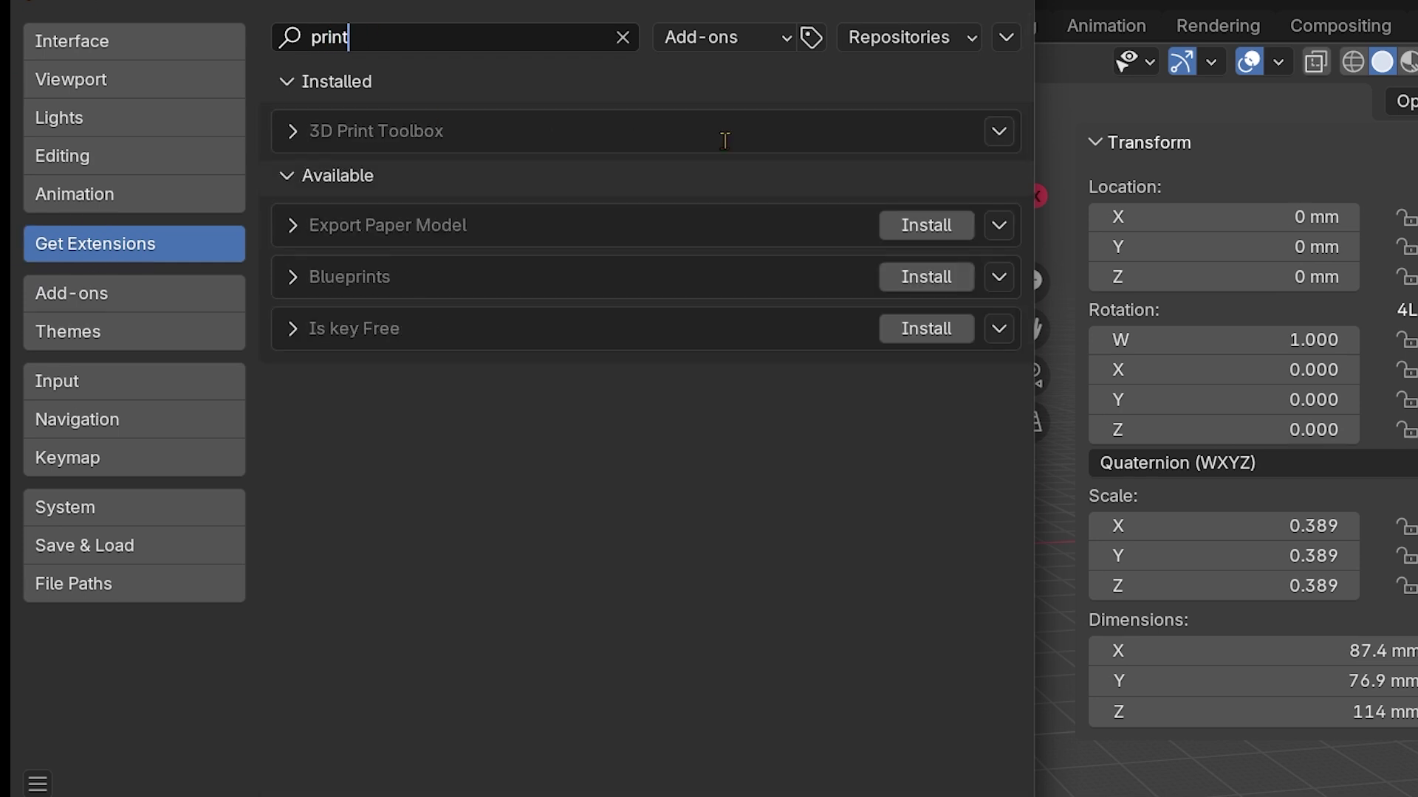
# Expand the 3D Print Toolbox extension's details, go to its add-on settings and enable it.
pyautogui.click(294, 132)
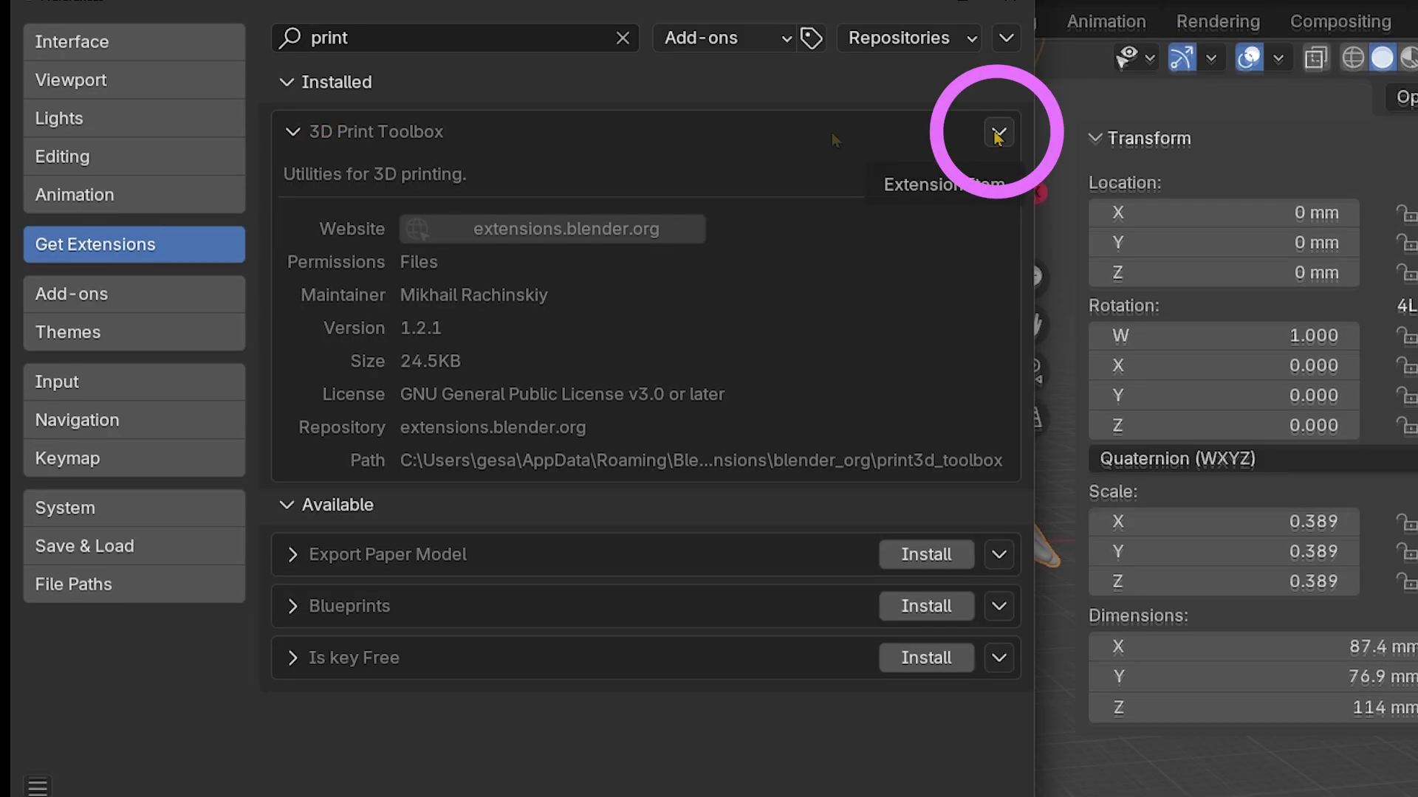
pyautogui.click(998, 133)
pyautogui.click(827, 167)
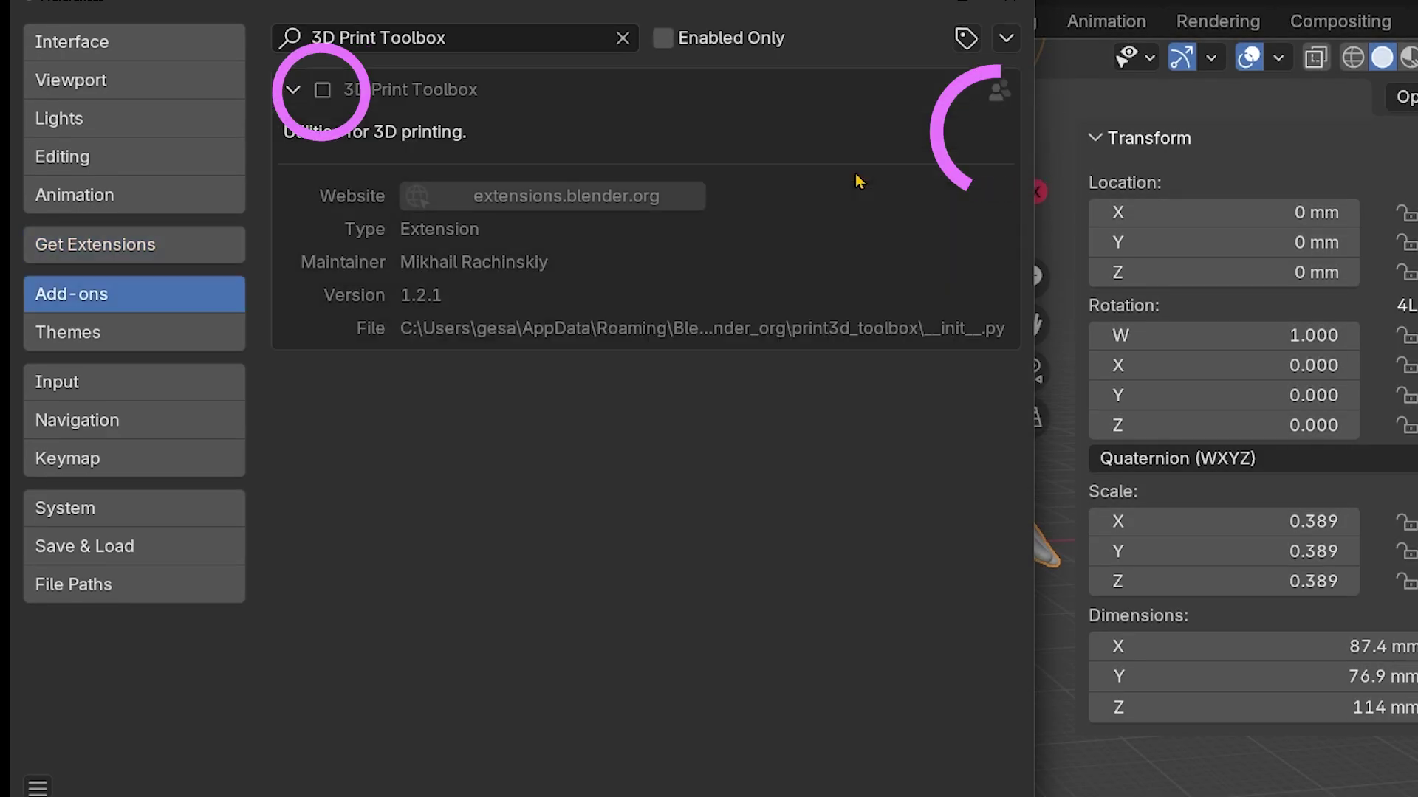
pyautogui.click(322, 92)
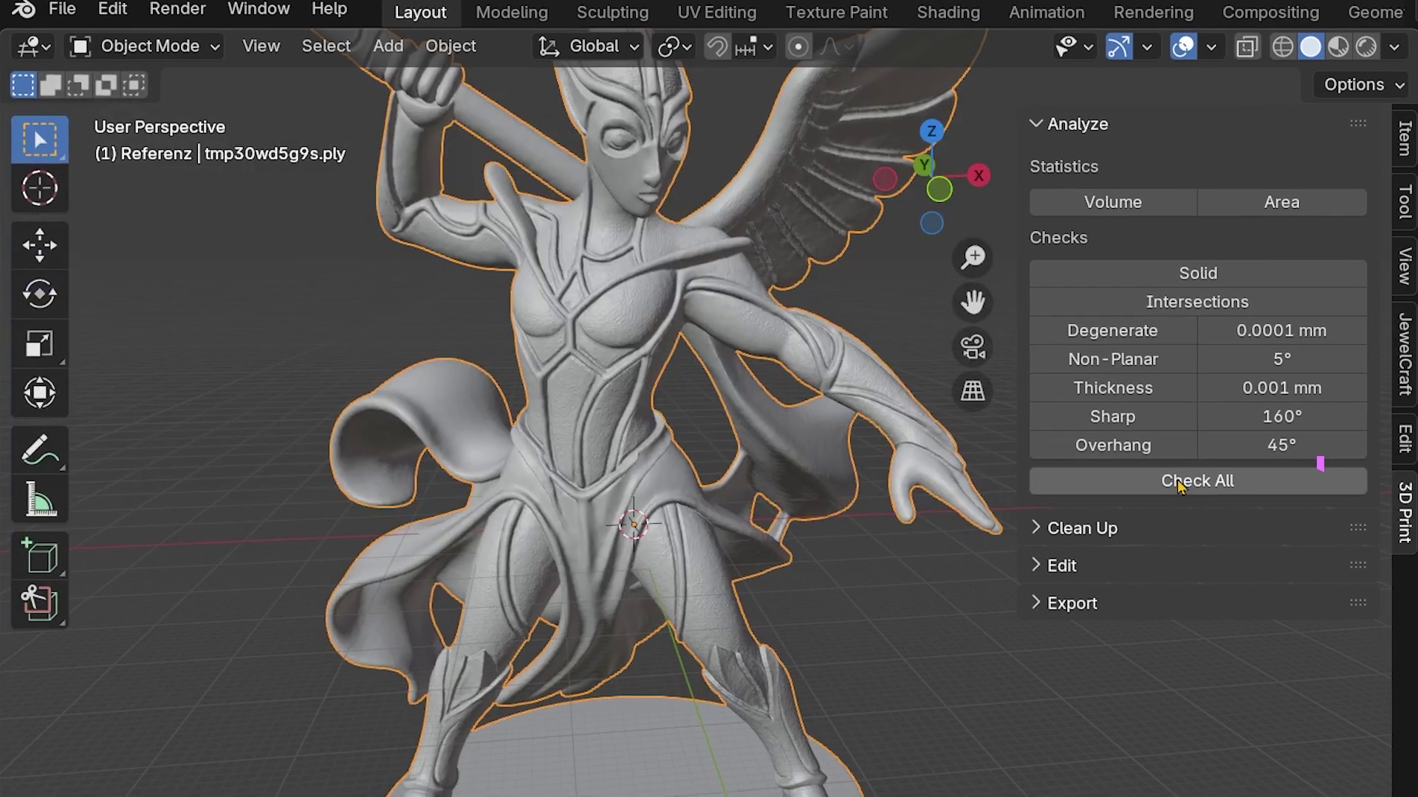
# Switch the statue to Edit Mode and deselect all of its geometry.
pyautogui.scroll(-2, 576, 452)
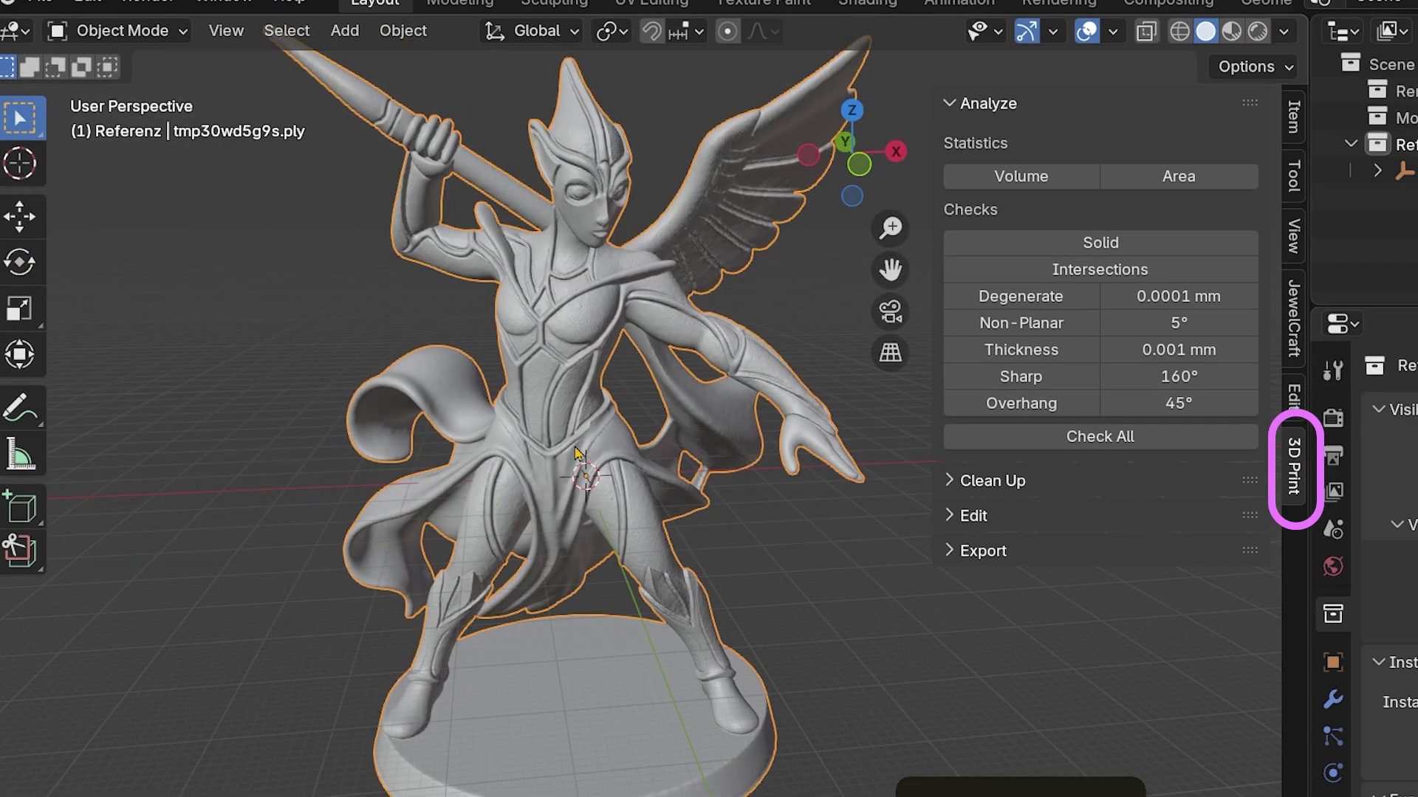
pyautogui.hotkey('ctrl', 'Tab')
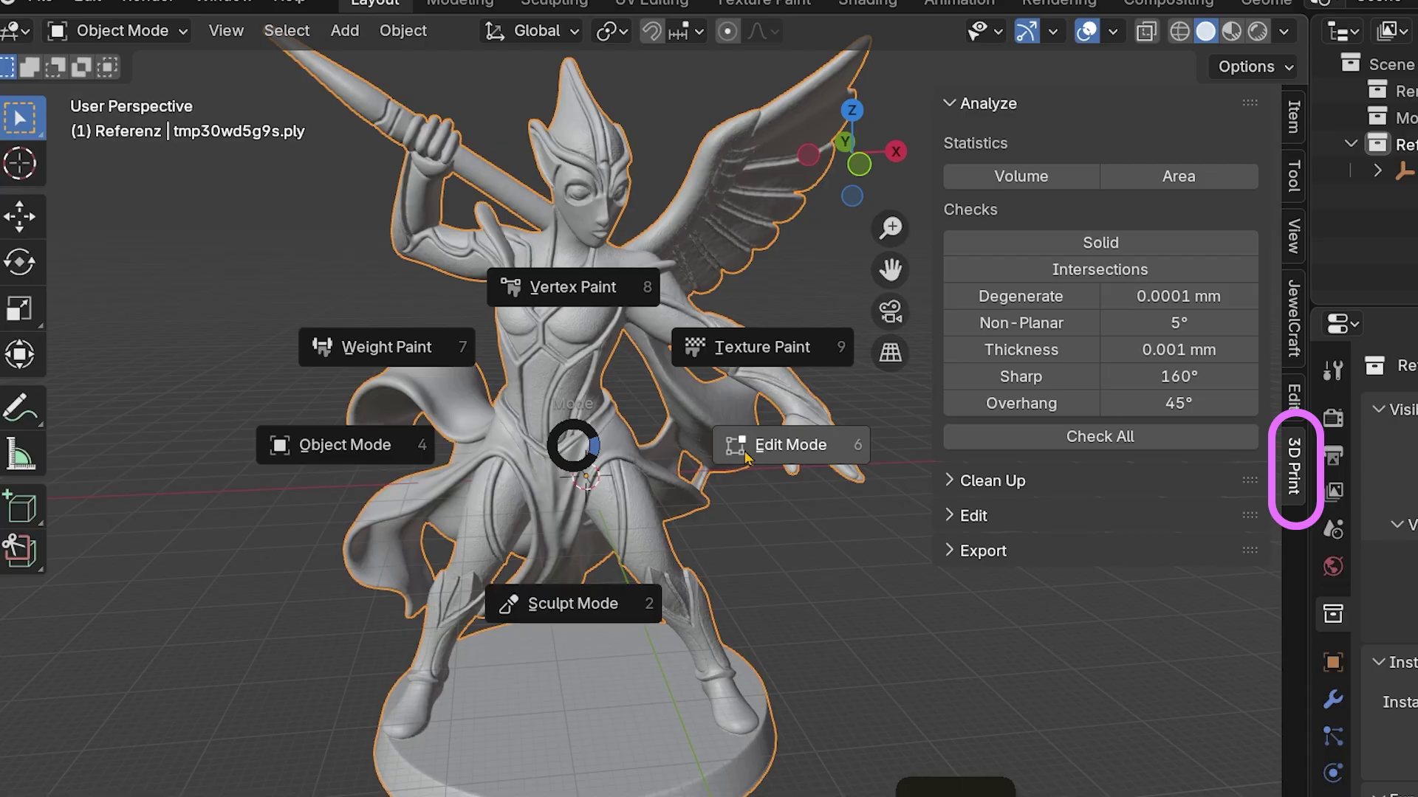
pyautogui.click(745, 446)
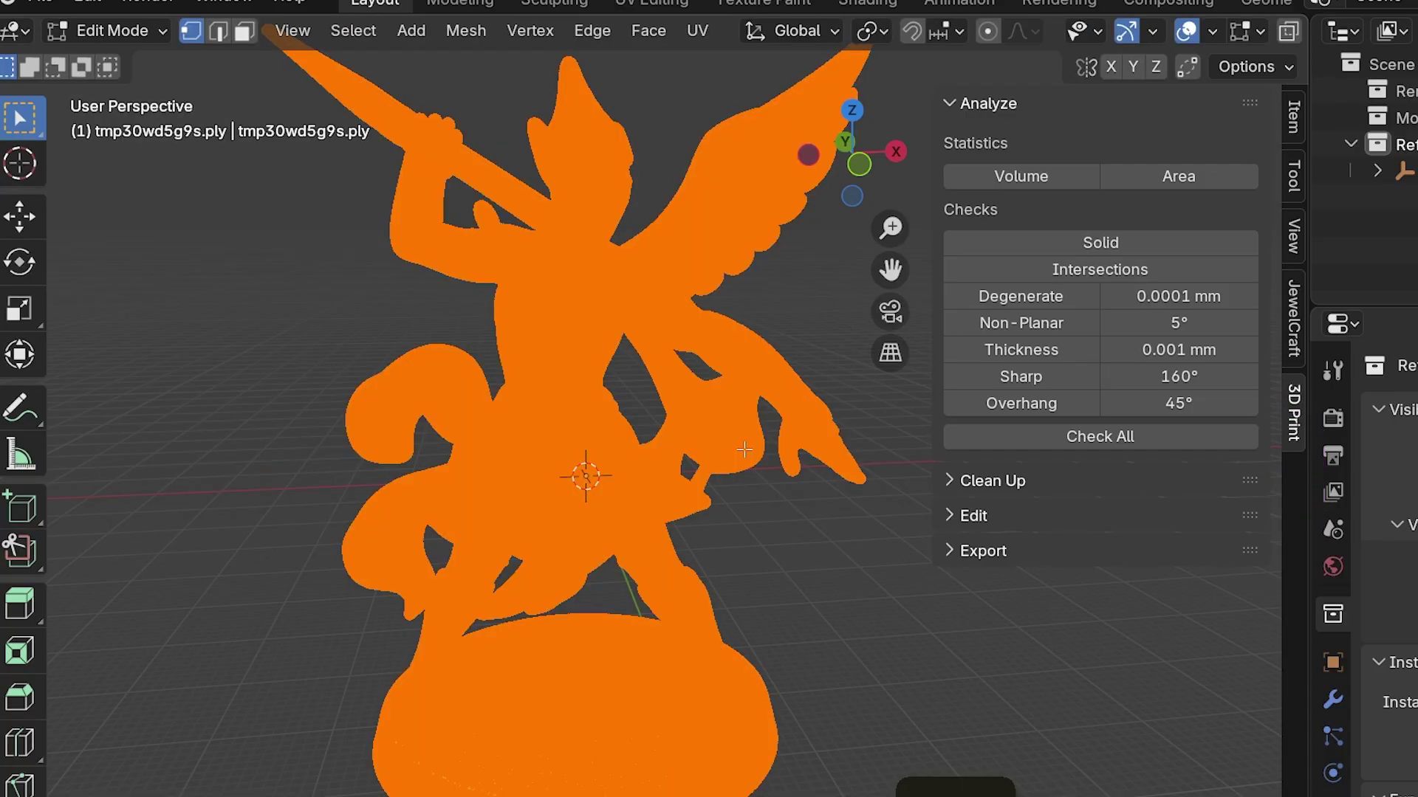
pyautogui.hotkey('alt', 'a')
pyautogui.moveTo(738, 455); pyautogui.dragTo(688, 434, button='middle')
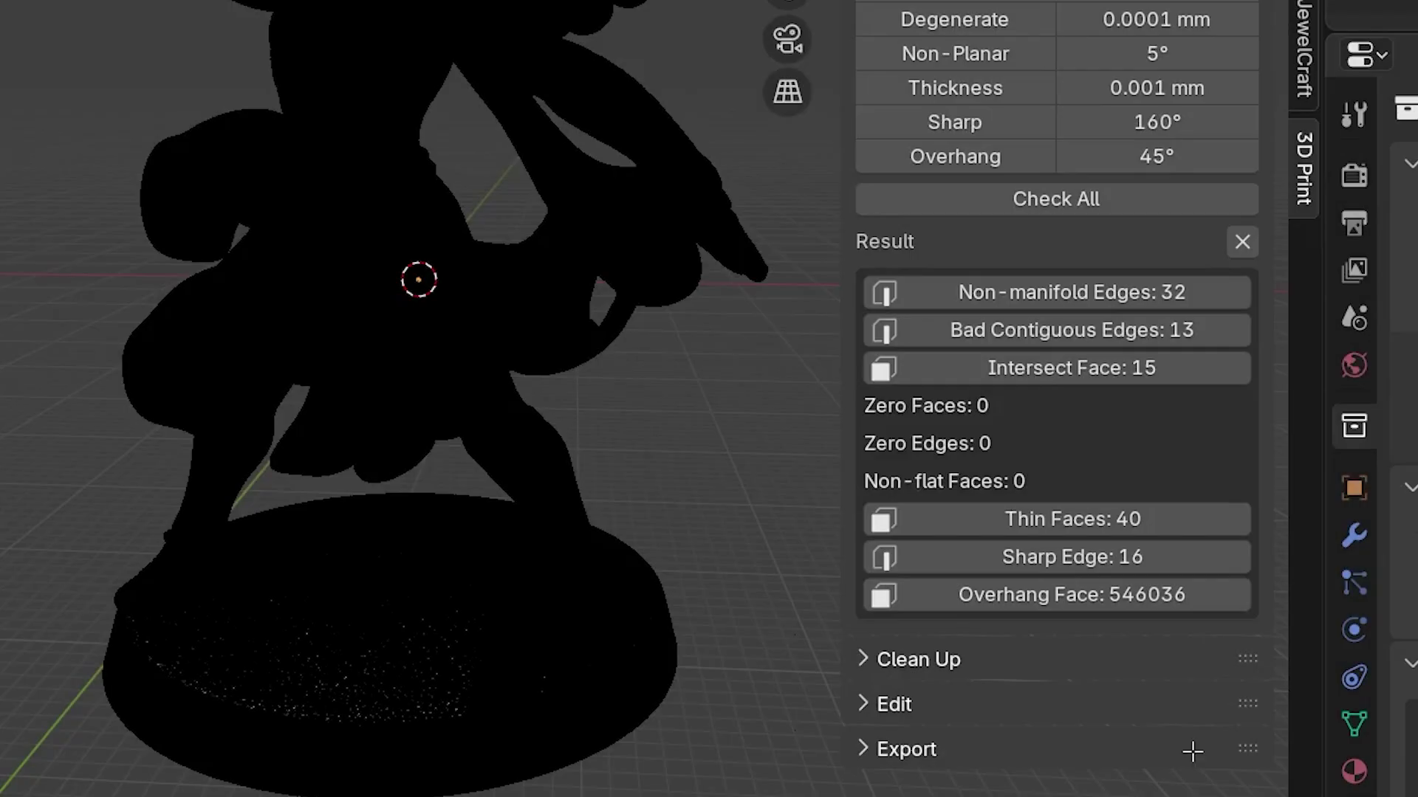
pyautogui.moveTo(696, 421); pyautogui.dragTo(650, 447, button='middle')
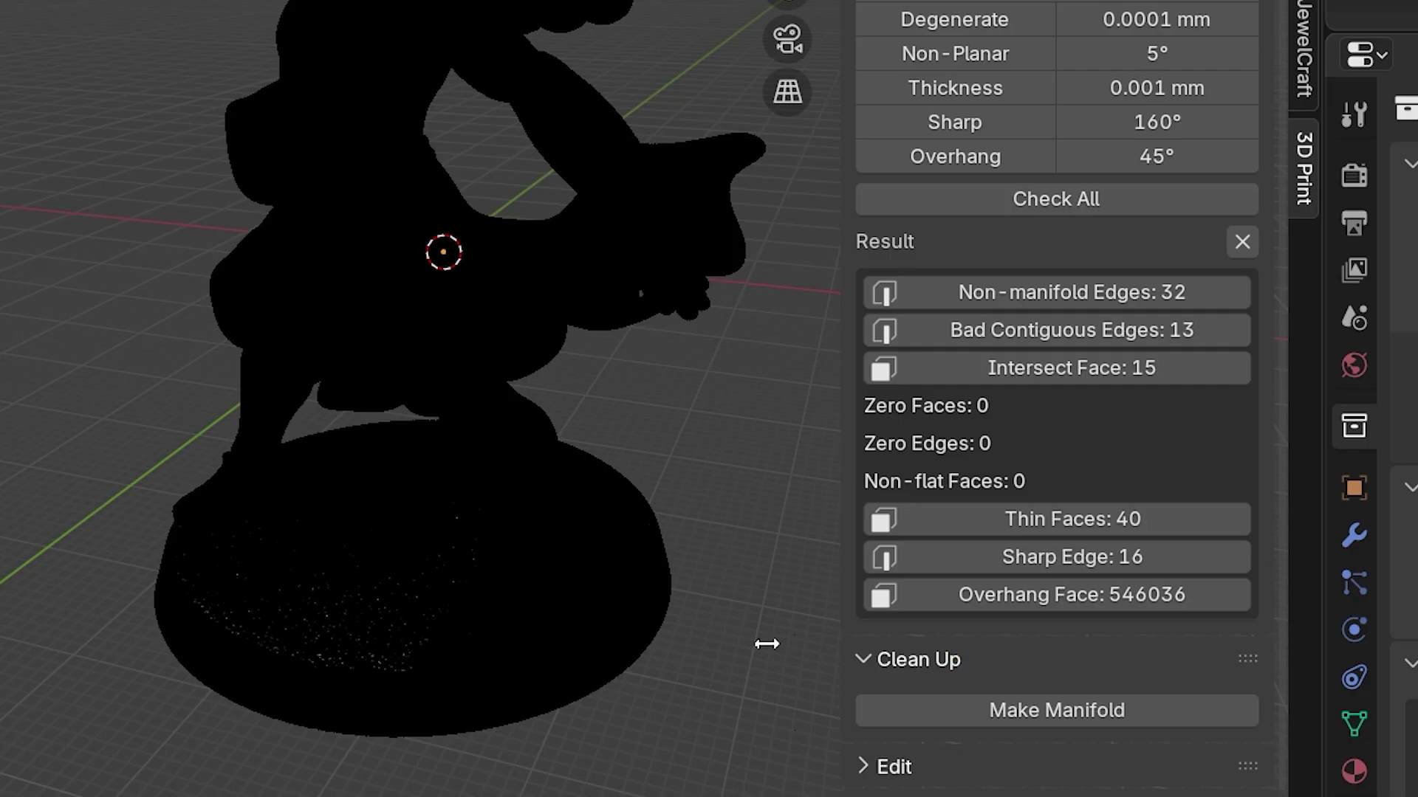
# Run the 3D Print Toolbox's Make Manifold clean-up on the statue's mesh.
pyautogui.scroll(-1, 1046, 380)
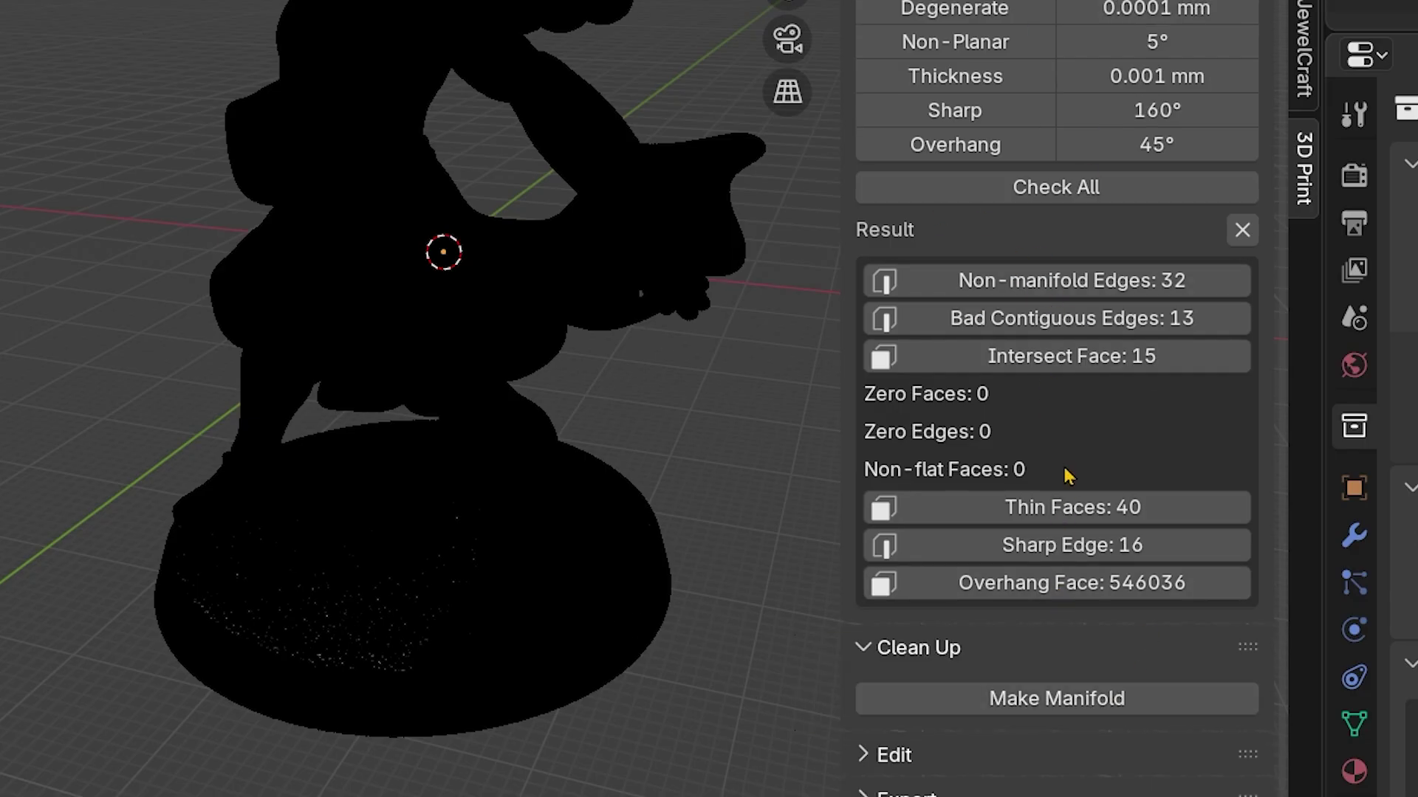
pyautogui.moveTo(291, 427); pyautogui.dragTo(394, 427, button='middle')
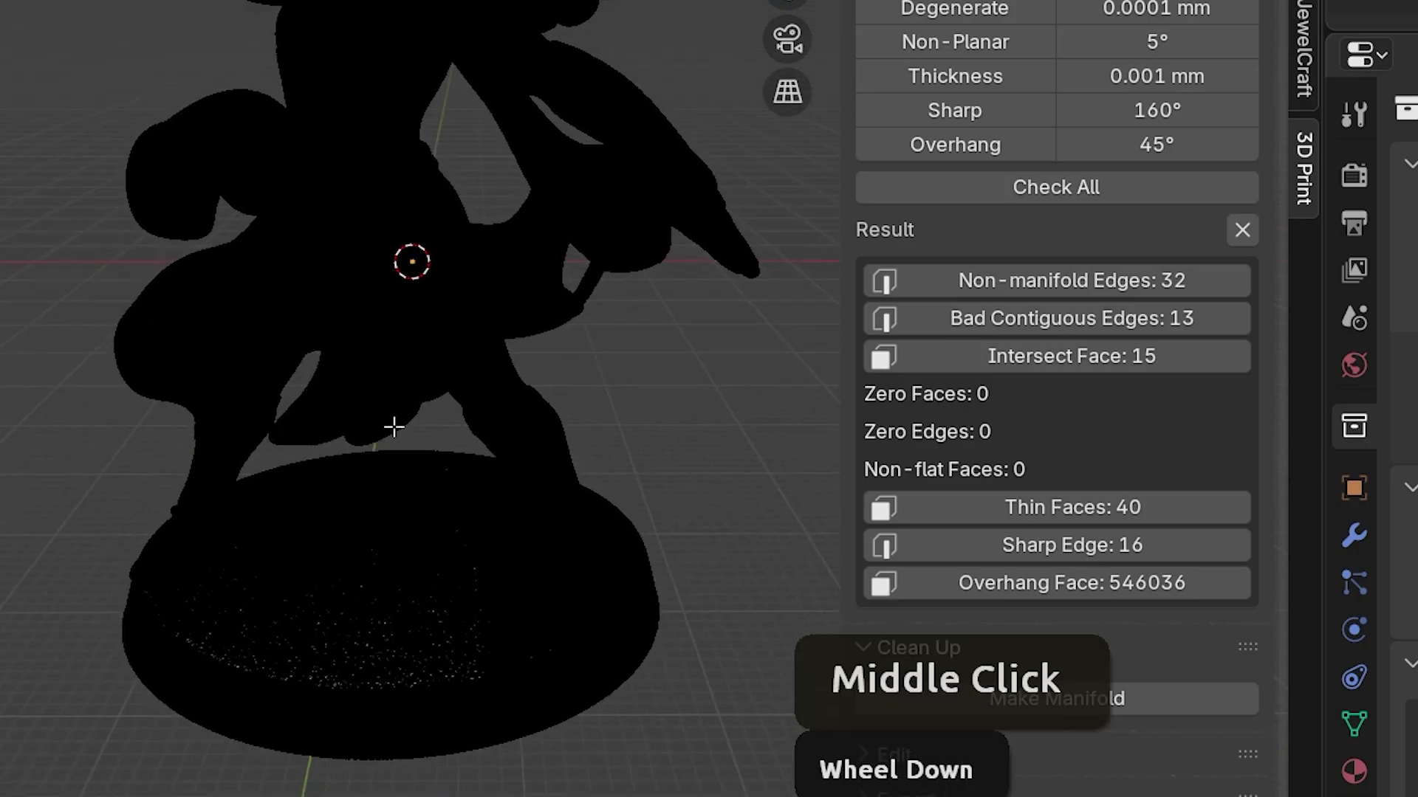
pyautogui.click(1035, 709)
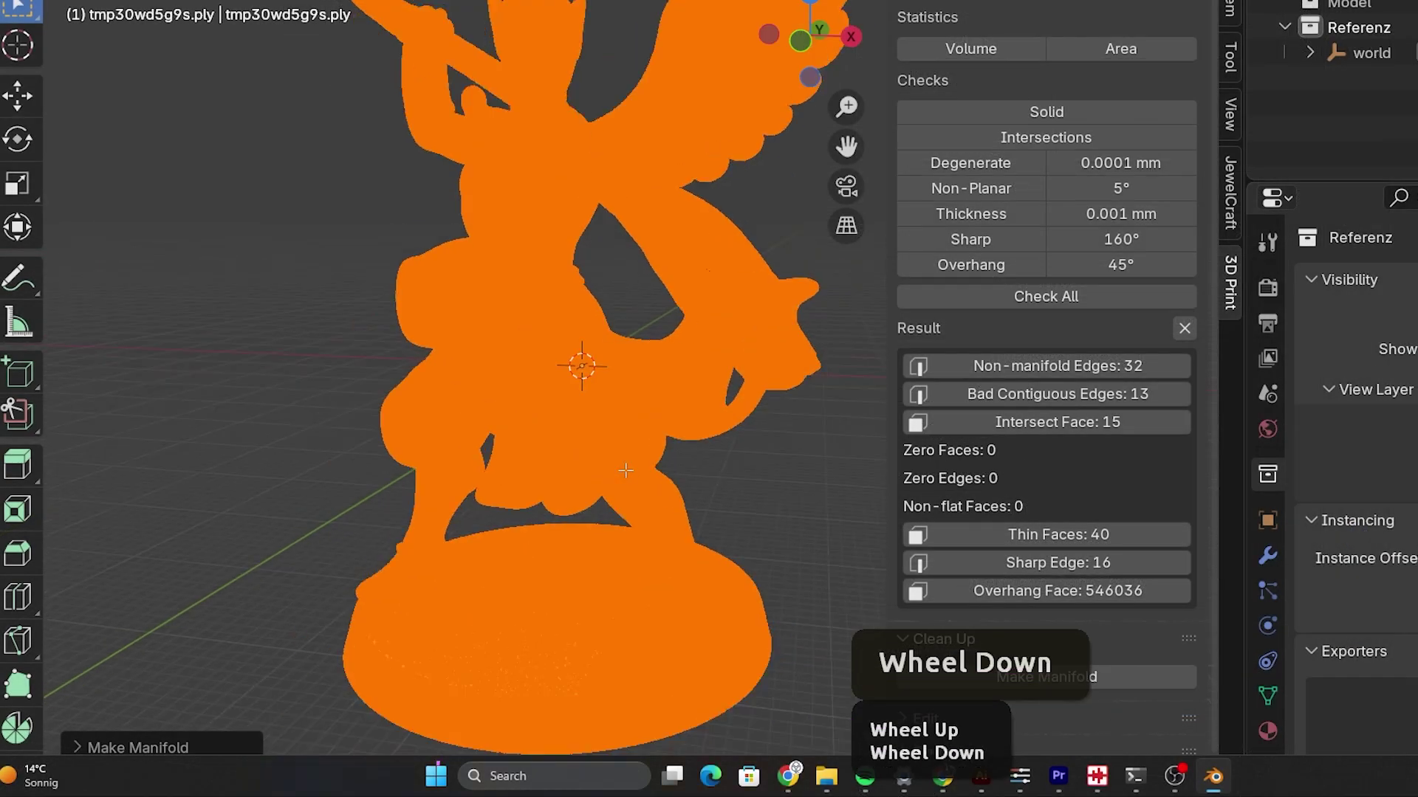
# Deselect all of the statue's geometry and return the statue to Object Mode.
pyautogui.scroll(-3, 626, 471)
pyautogui.moveTo(625, 470); pyautogui.dragTo(517, 450, button='middle')
pyautogui.scroll(1, 608, 500)
pyautogui.hotkey('alt', 'a')
pyautogui.press('Tab')
pyautogui.moveTo(517, 451); pyautogui.dragTo(312, 436, button='middle')
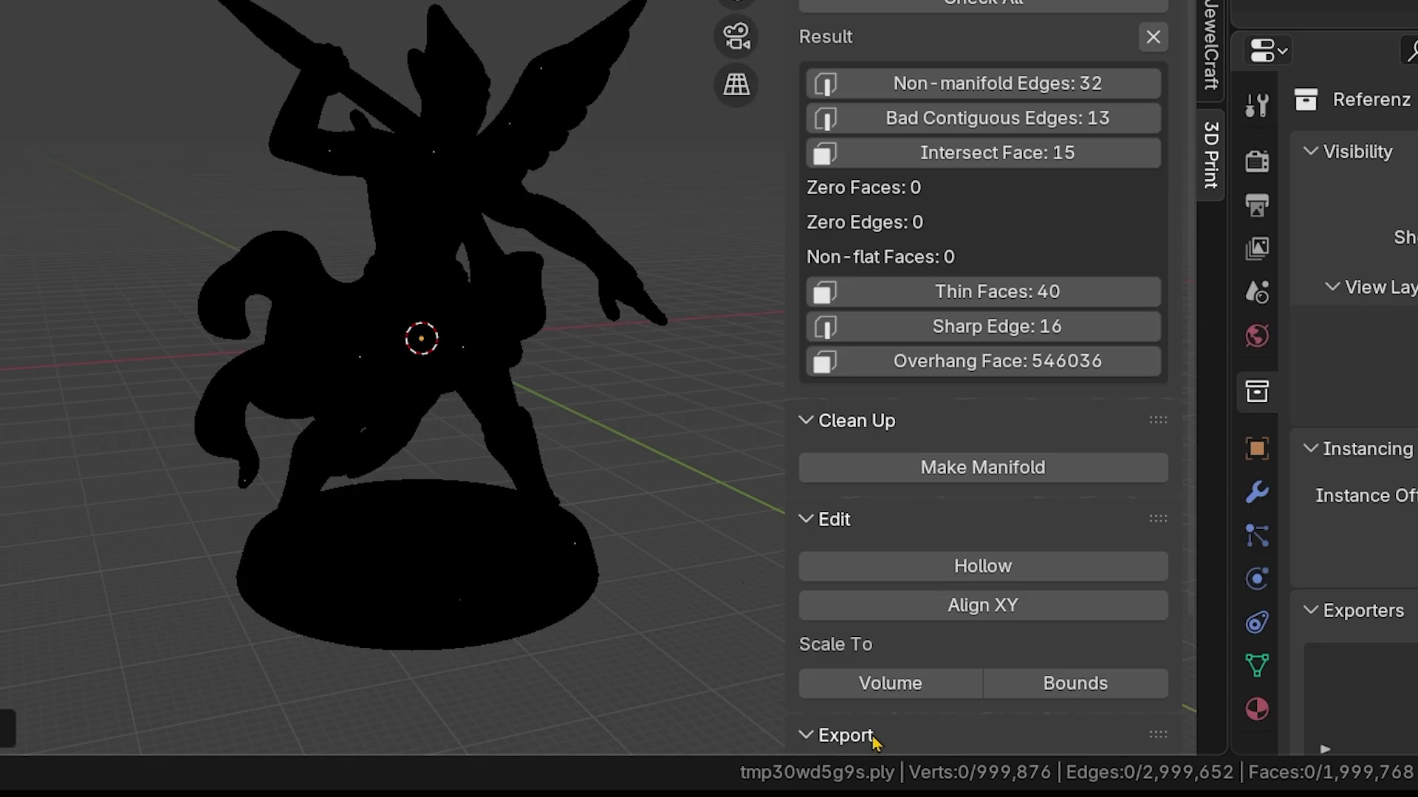
# Set the 3D Print Toolbox's export folder to the STLs folder inside "3D models" and export the statue in STL format.
pyautogui.scroll(-3, 873, 741)
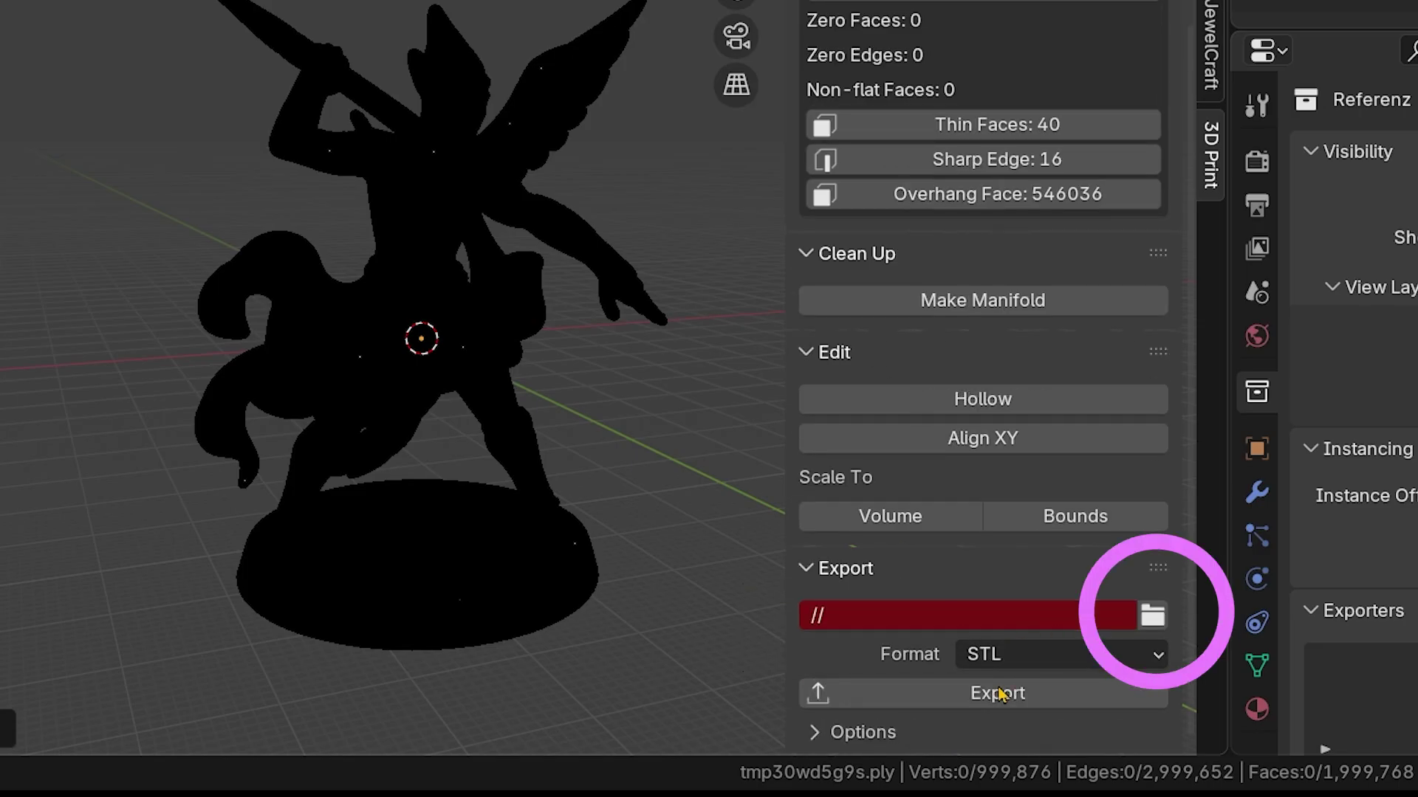
pyautogui.click(1150, 628)
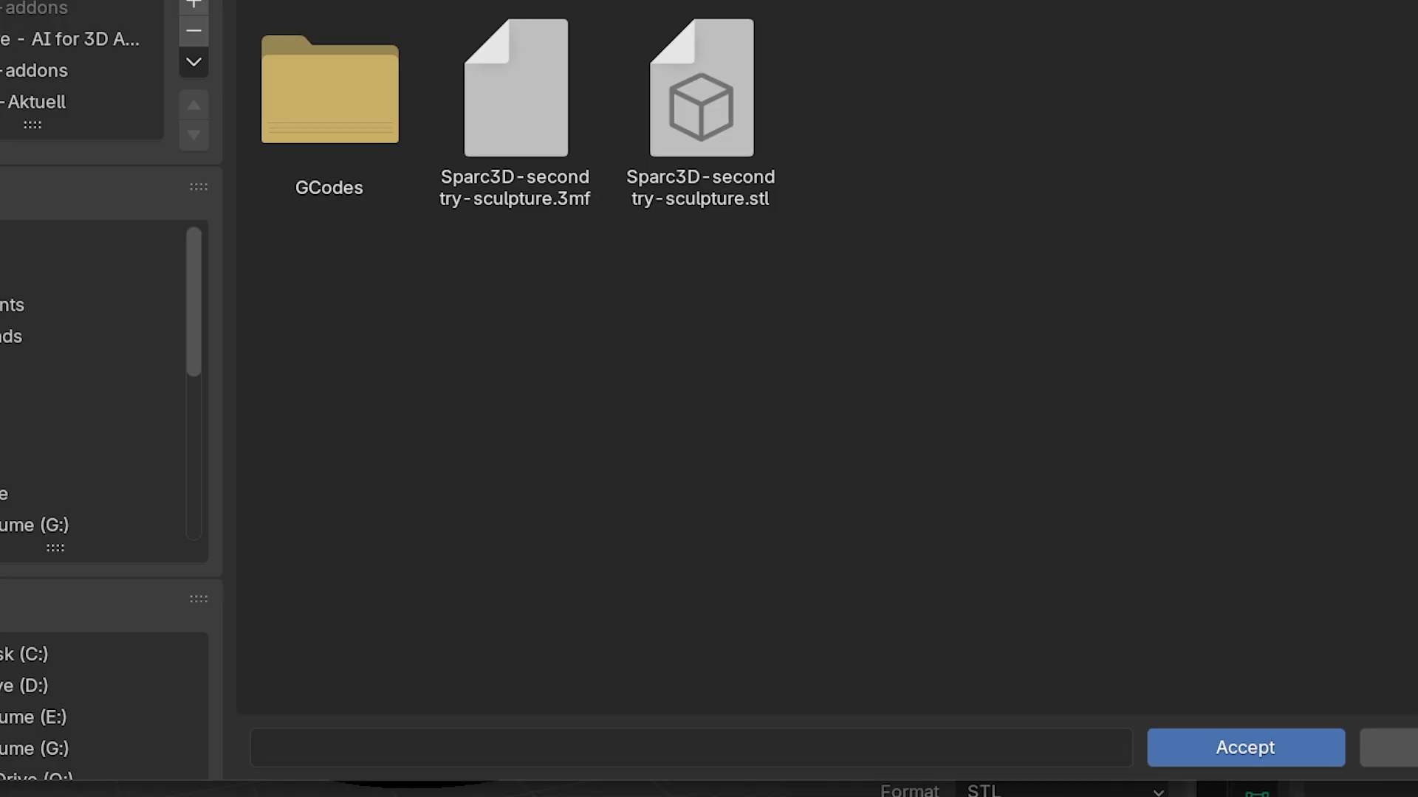
pyautogui.click(1234, 748)
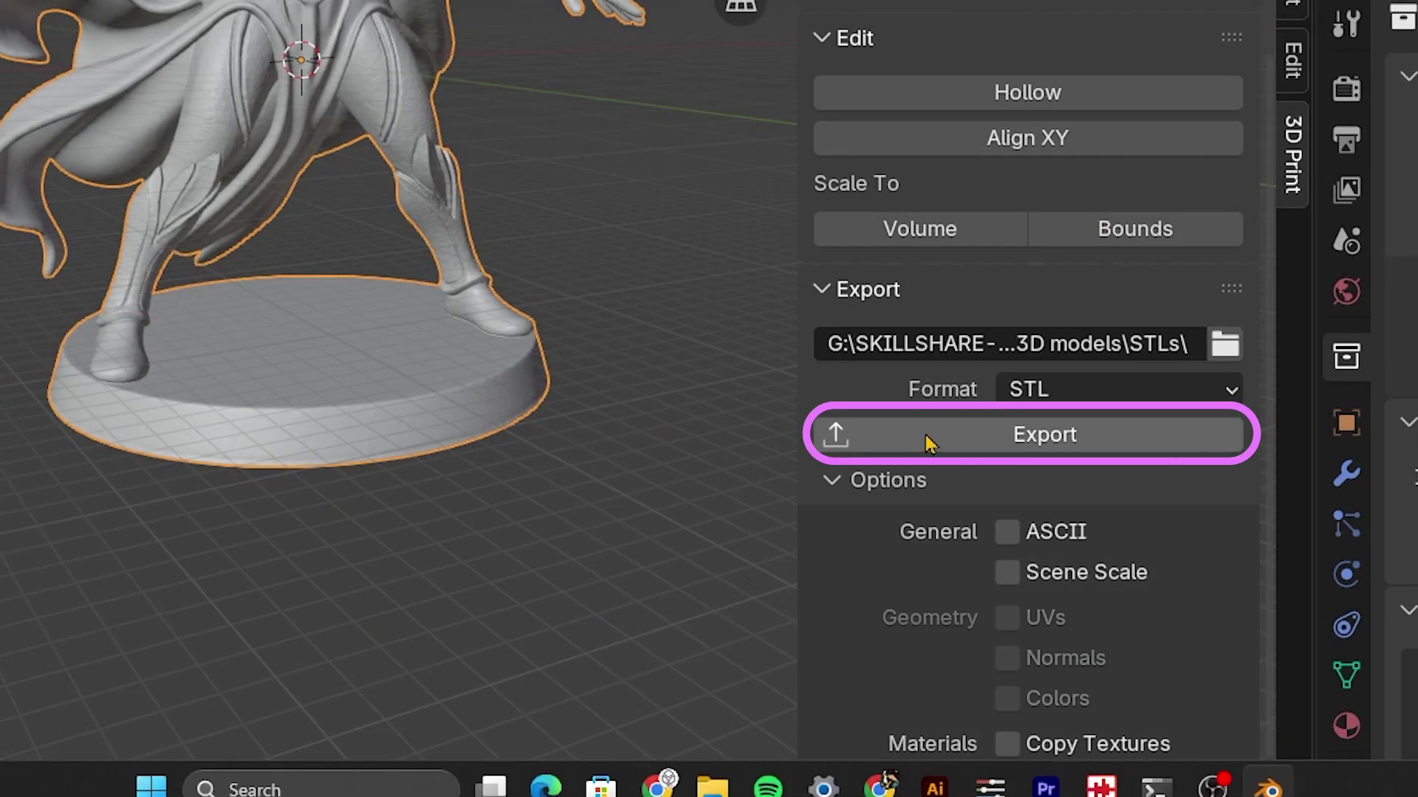
pyautogui.click(928, 441)
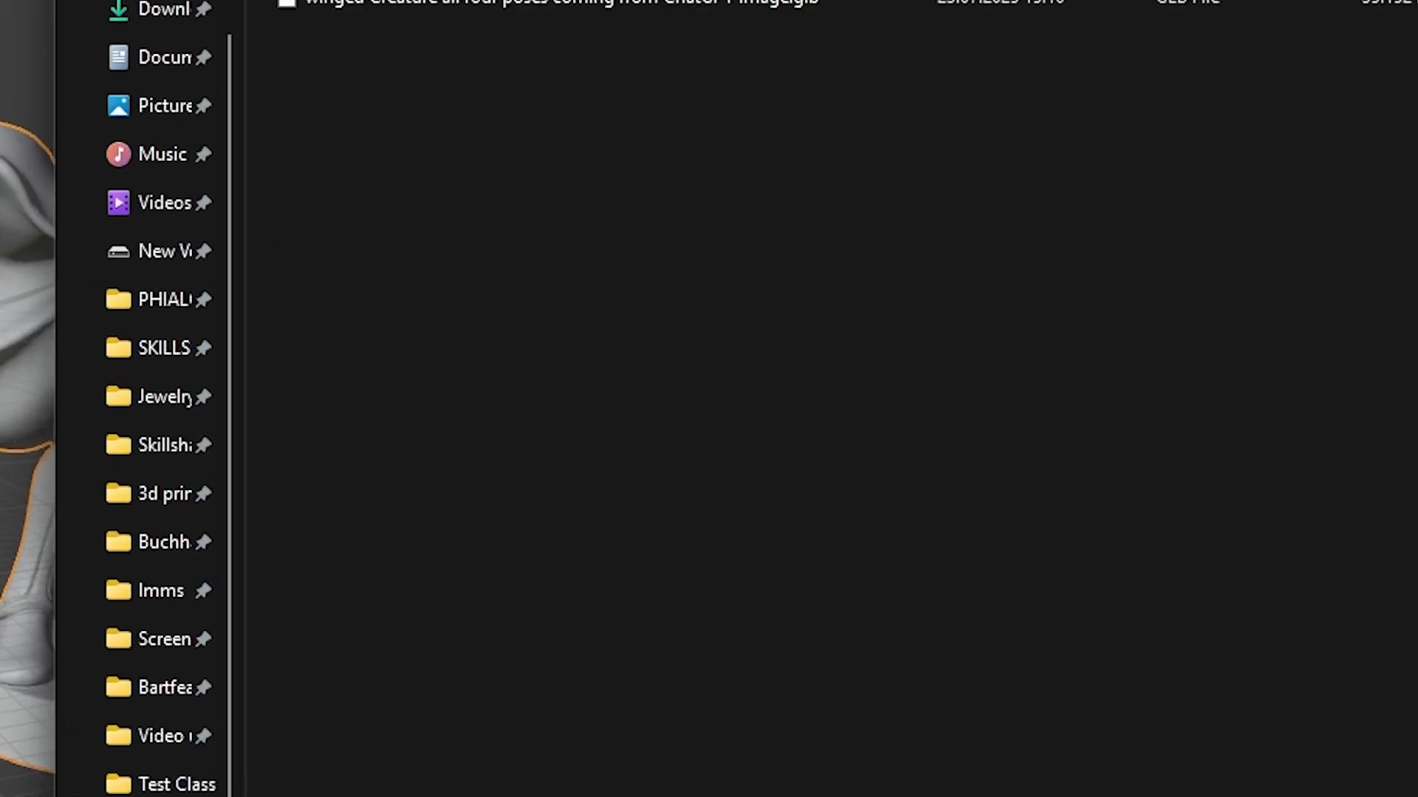